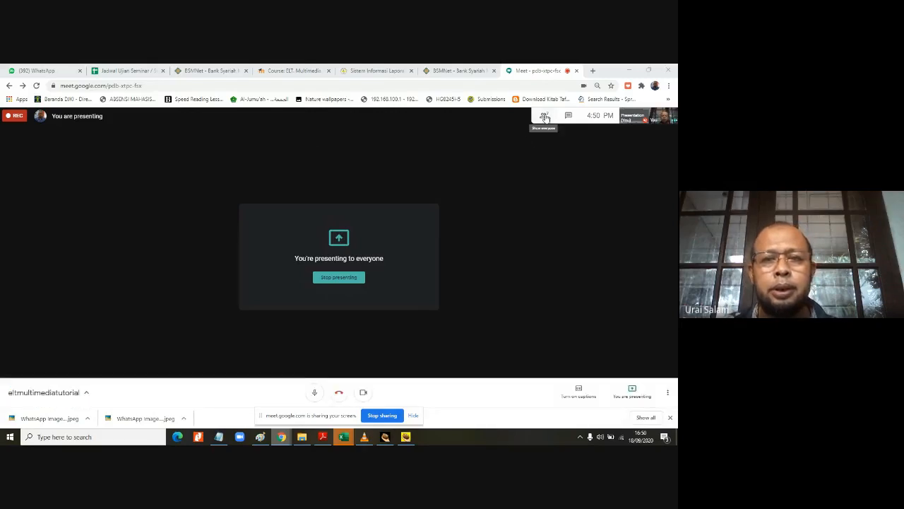
Step: Browse Local Disk (D:) in File Explorer and open the HotPot Project folder to view its files
left_click(303, 438)
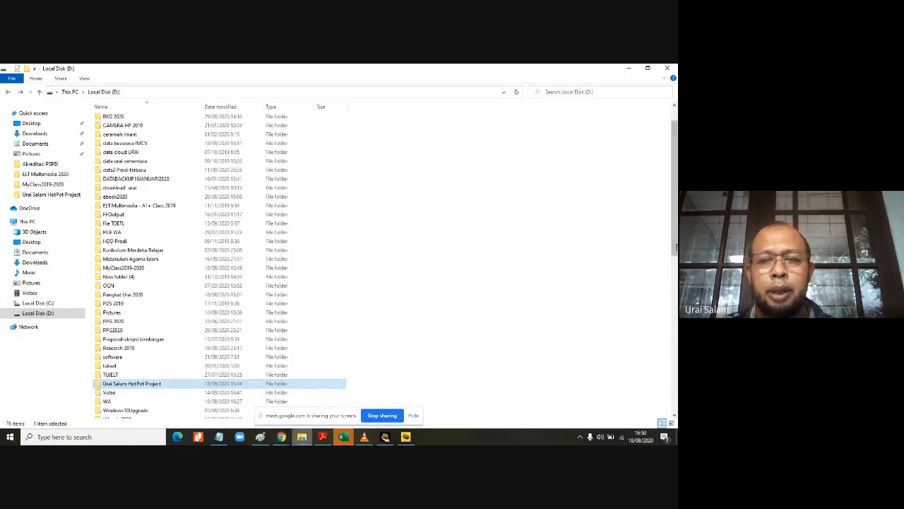
left_click_drag(675, 233, 676, 262)
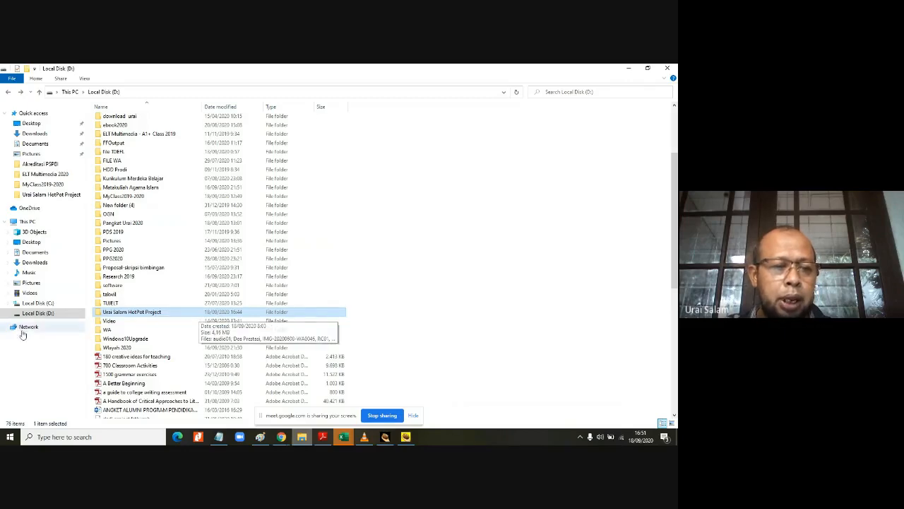
left_click(35, 303)
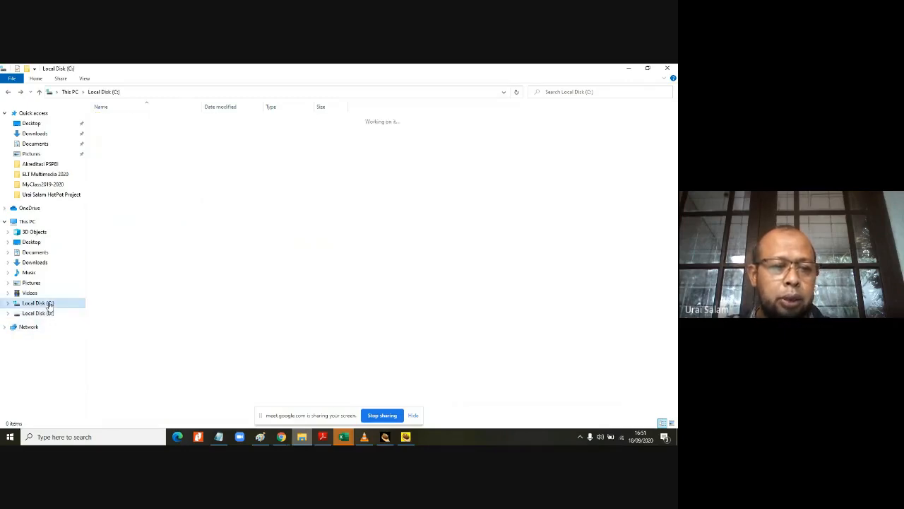
left_click(43, 315)
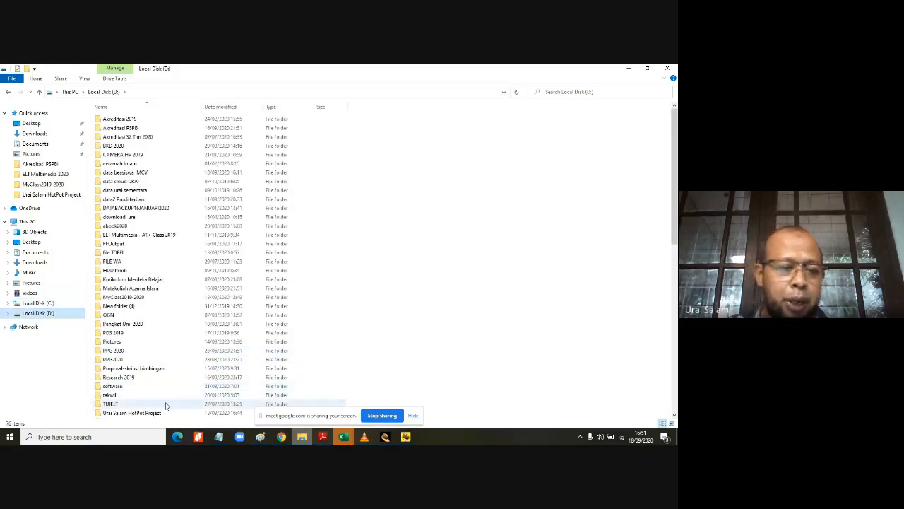
scroll(162, 404, "down", 2)
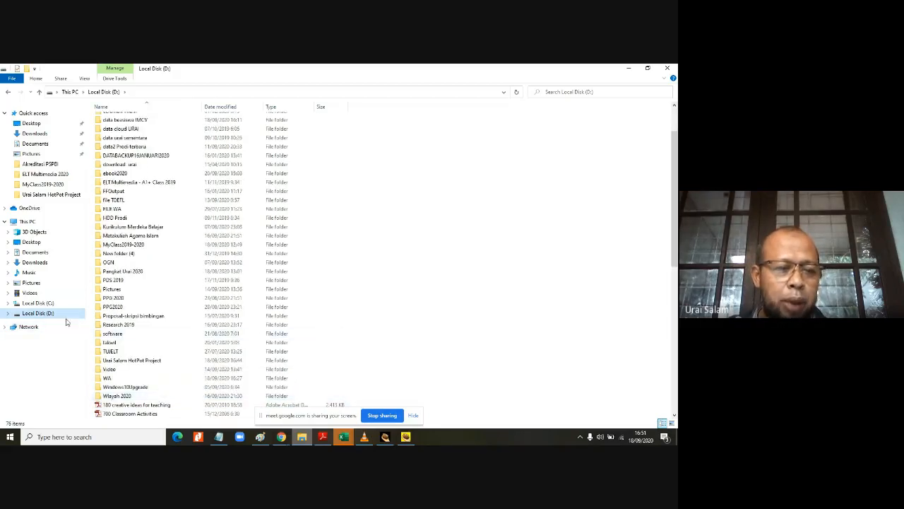
left_click(147, 362)
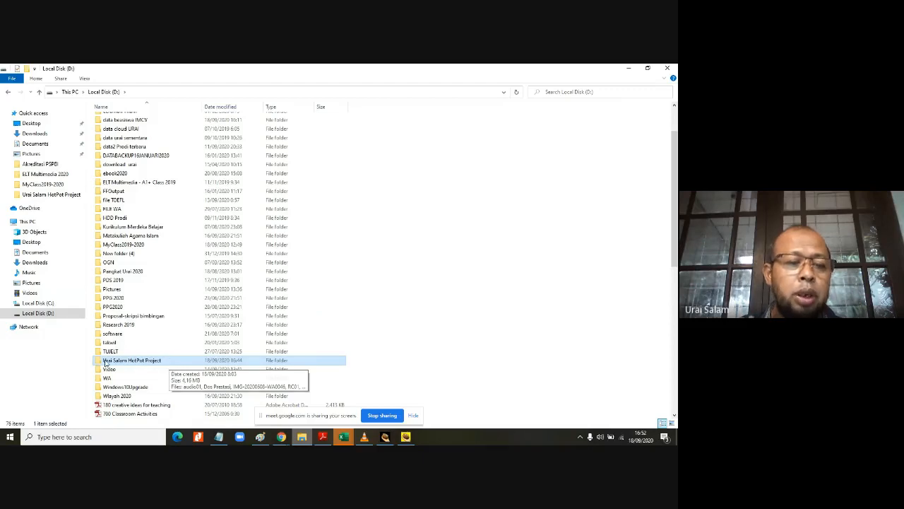
double_click(175, 361)
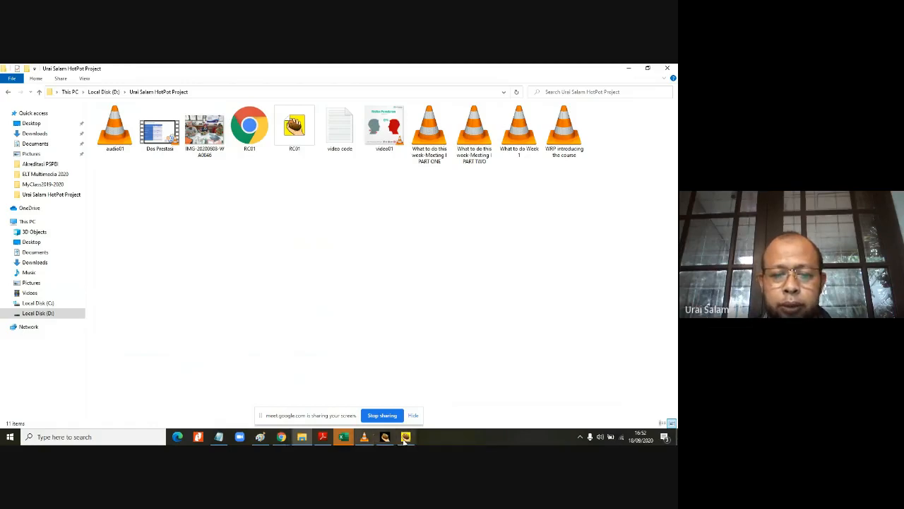
Step: Launch Hot Potatoes from the desktop and start a fresh JQuiz exercise in place of the JQuiz window already open
left_click(676, 437)
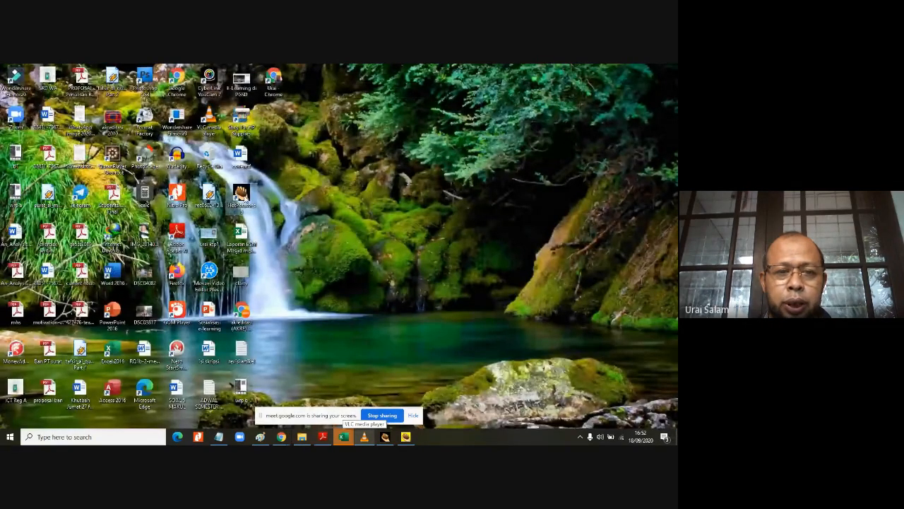
double_click(247, 196)
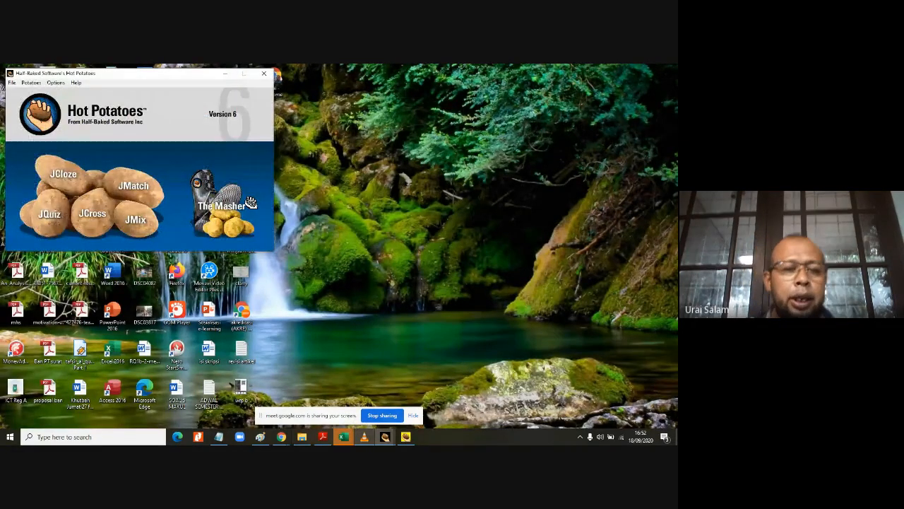
left_click(406, 437)
left_click(672, 70)
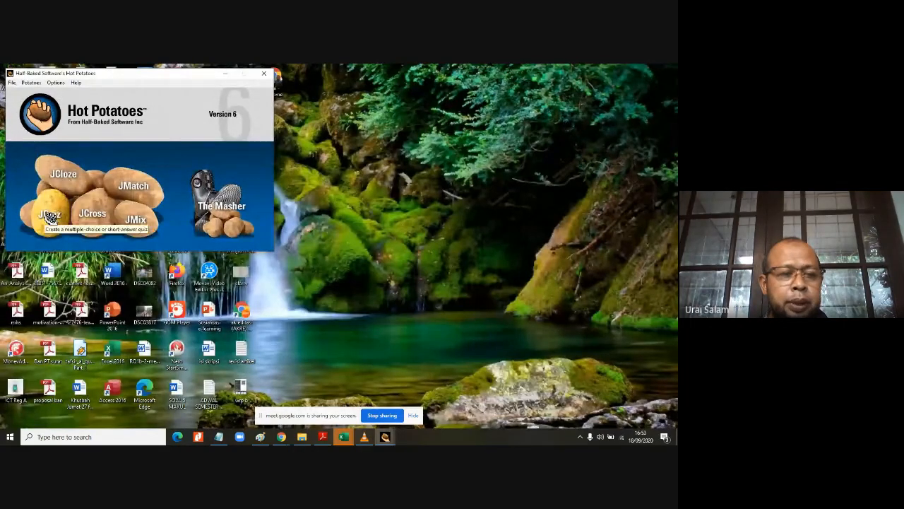
left_click(49, 218)
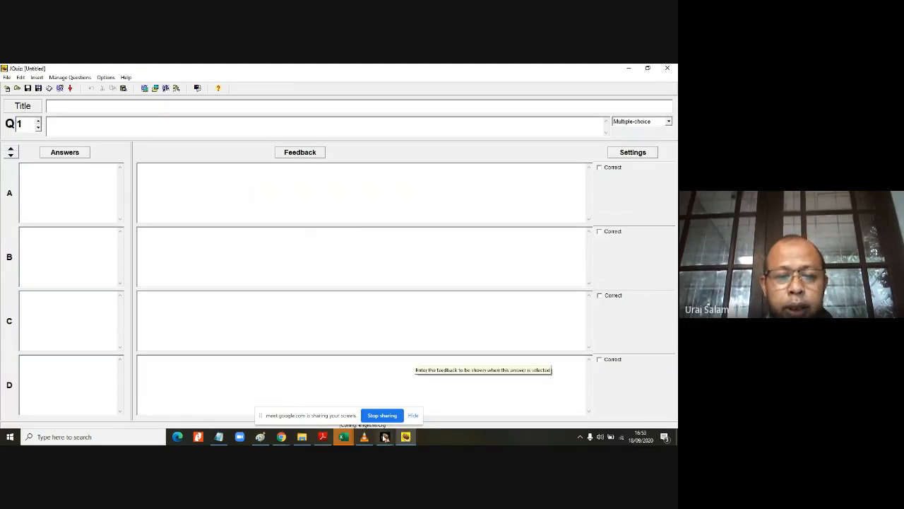
Step: Close the duplicate Hot Potatoes launcher window and return to the untitled JQuiz exercise
left_click(385, 436)
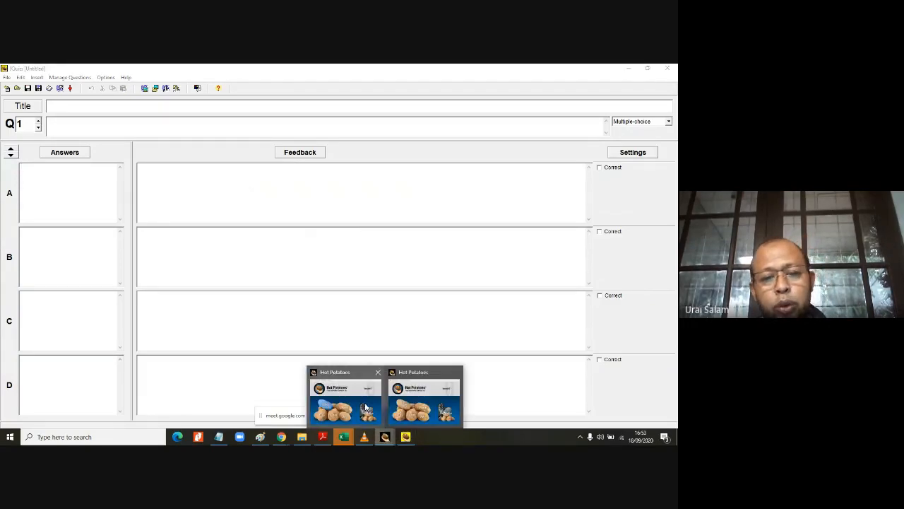
mouse_move(370, 375)
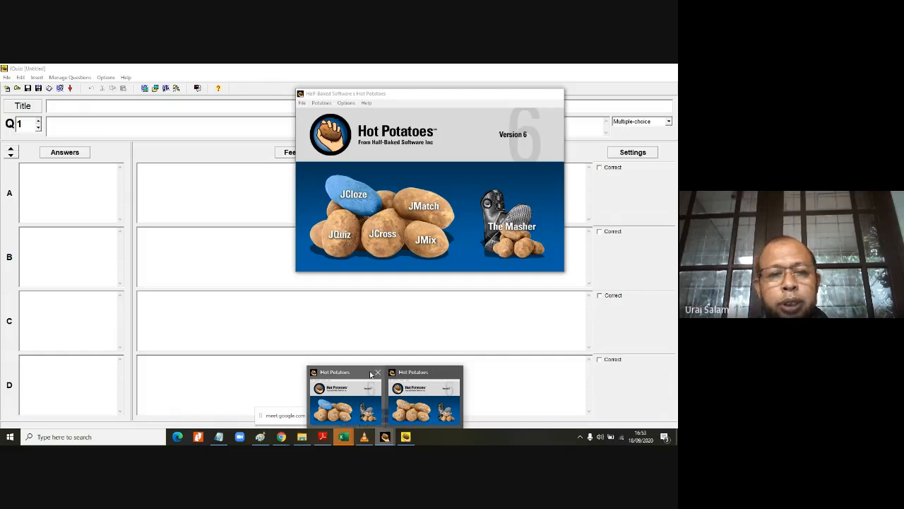
left_click(377, 372)
left_click(378, 392)
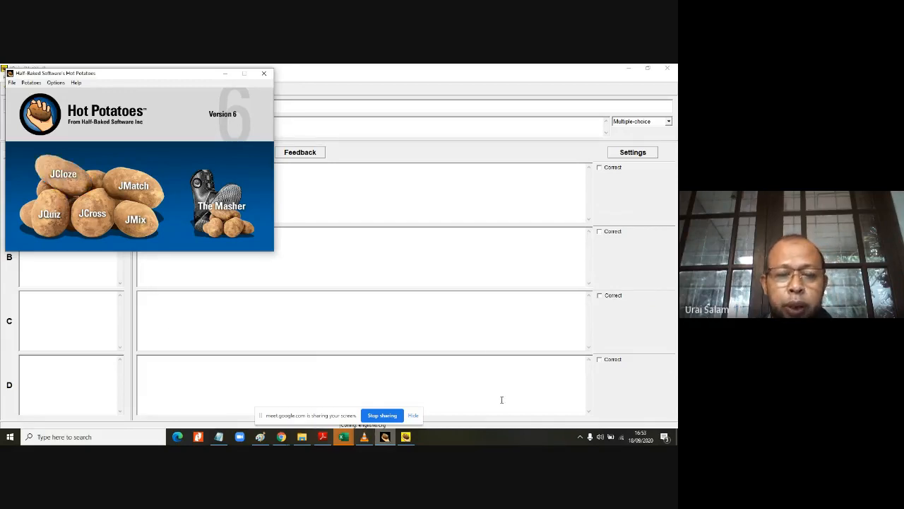
left_click(406, 437)
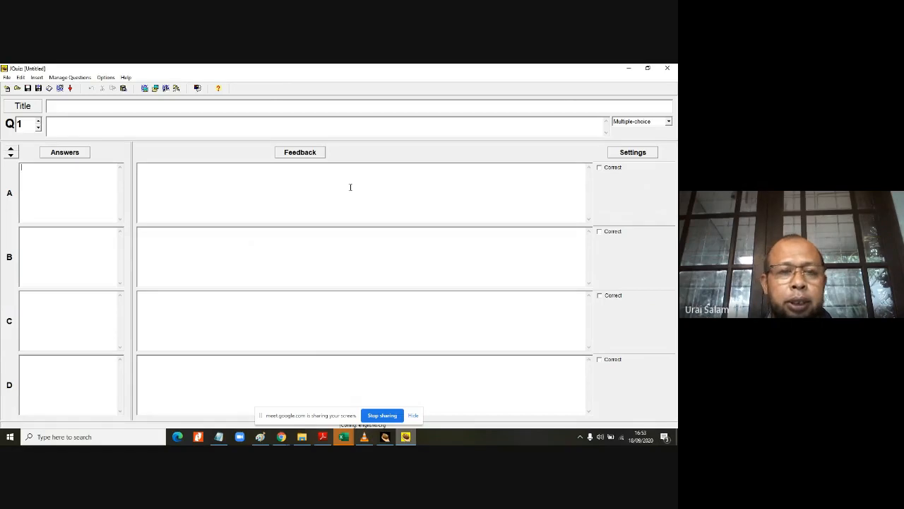
Step: Title the quiz "Tree" and move on to the text of question 1
left_click(330, 107)
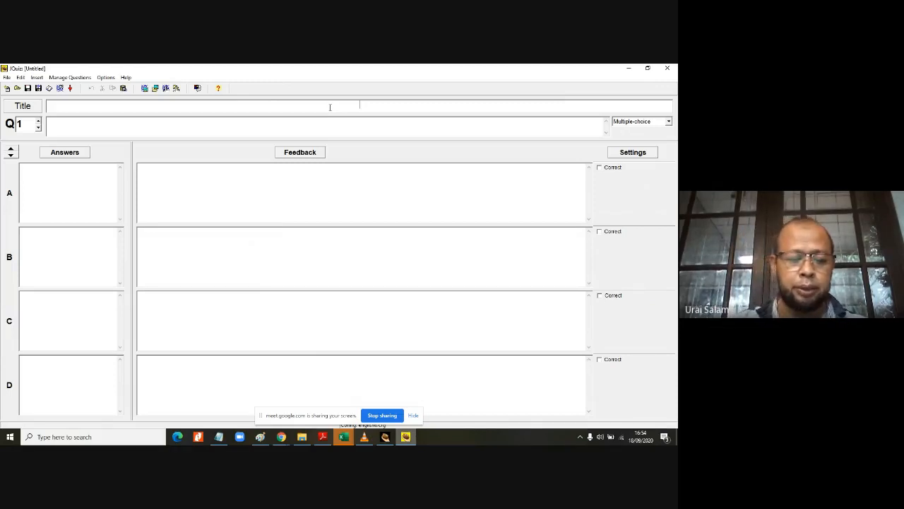
type("Tree")
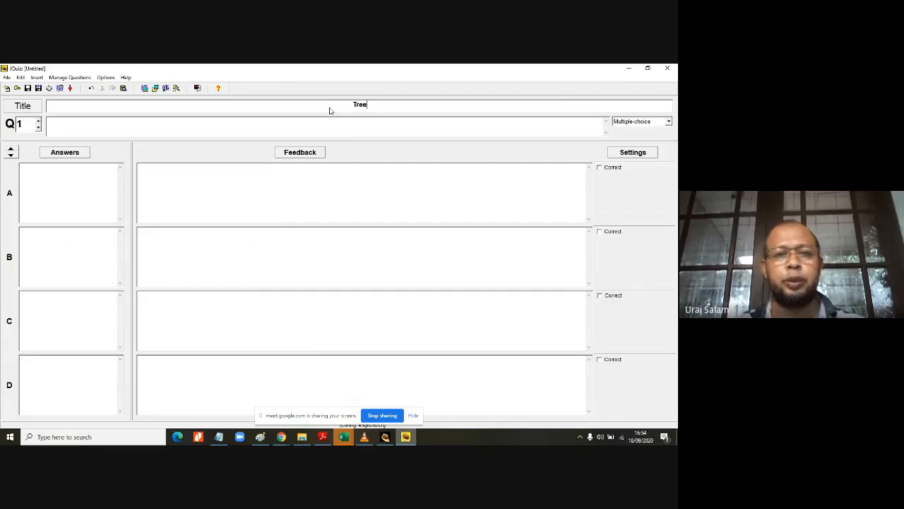
left_click(69, 131)
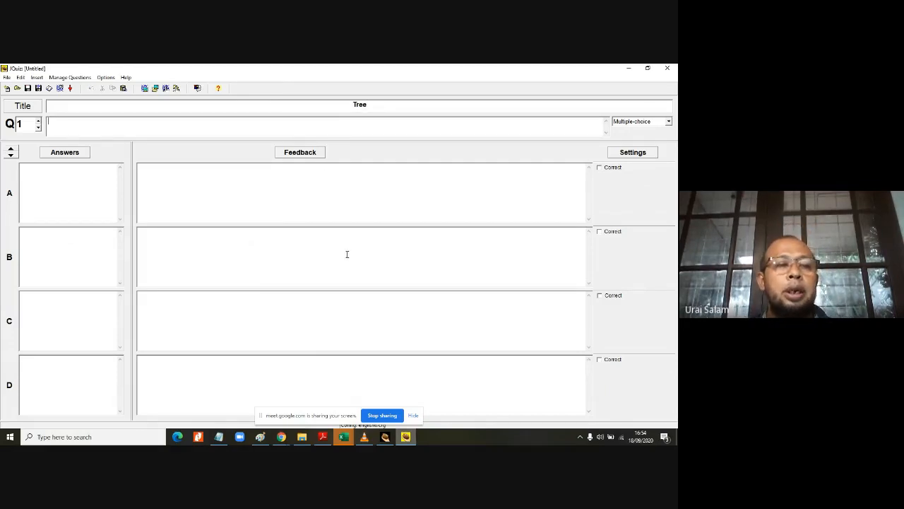
Step: Step through the question numbers up to question 7 and back to question 1
left_click(38, 121)
left_click(39, 121)
left_click(39, 121)
left_click(38, 121)
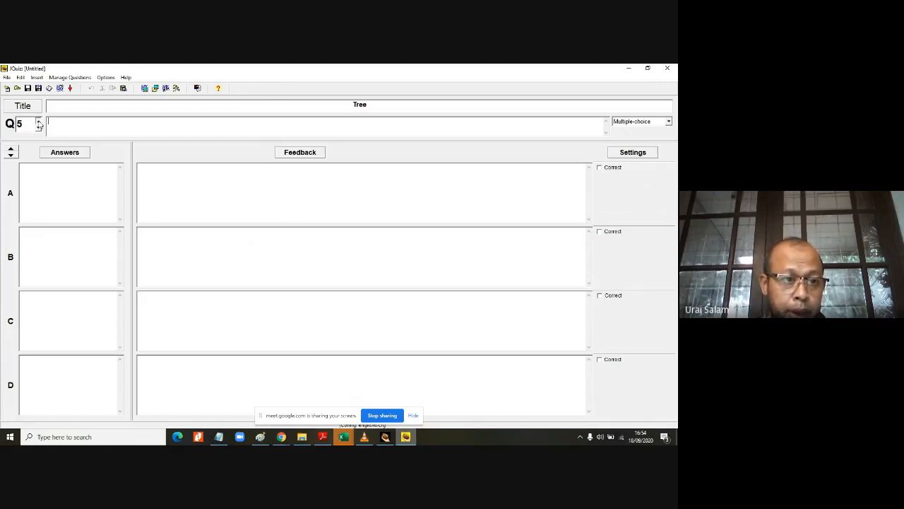
left_click(39, 120)
left_click(38, 121)
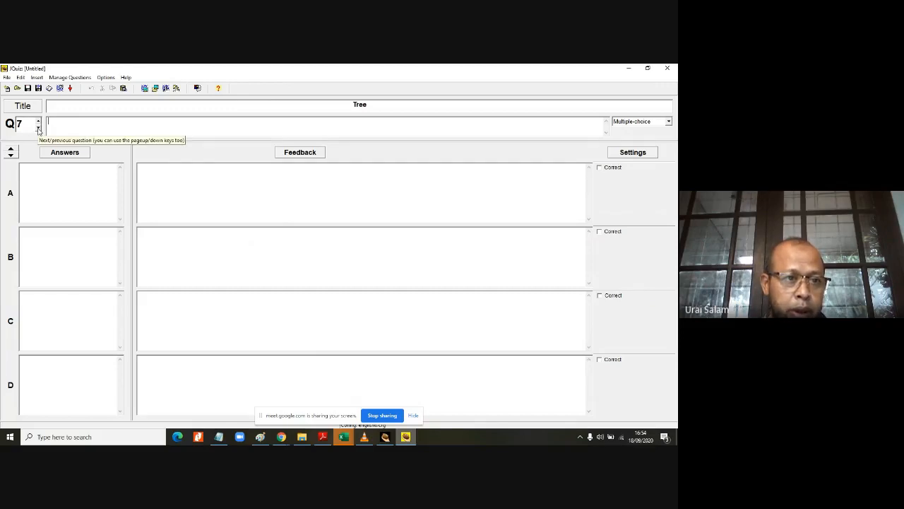
left_click(39, 129)
left_click(39, 129)
left_click(39, 129)
left_click(39, 128)
left_click(38, 129)
left_click(38, 128)
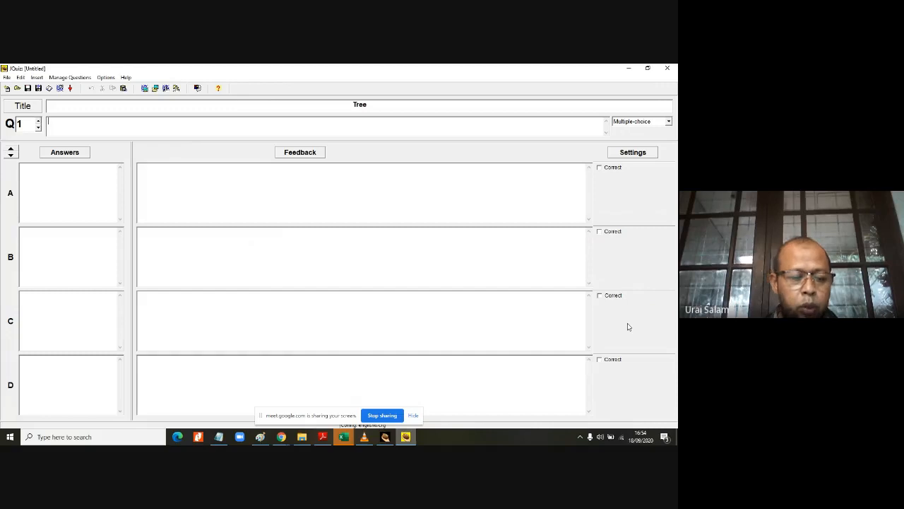
Step: Enter "What is the tallest tree?" as the text of question 1
type("Wh")
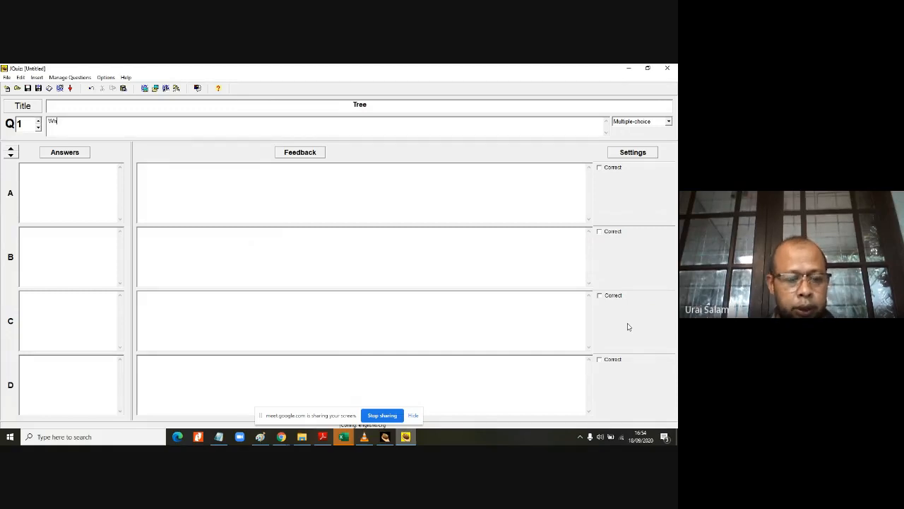
type("at i")
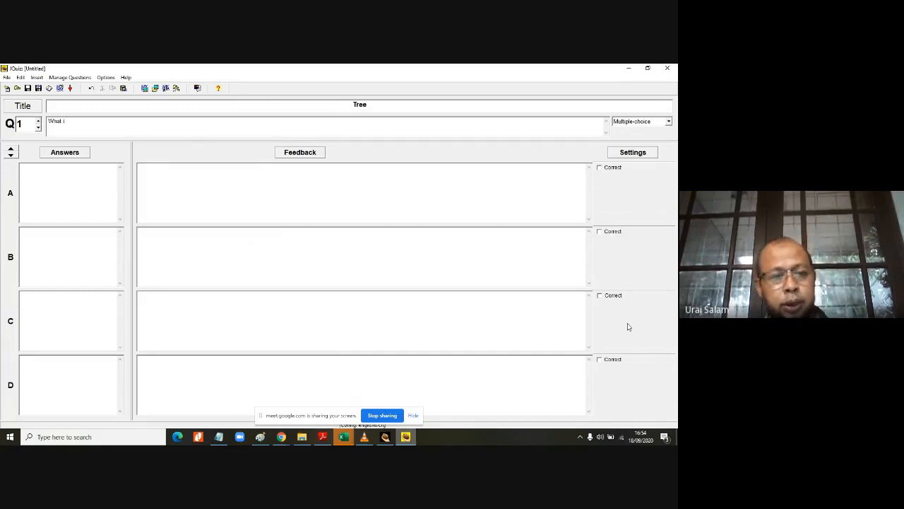
type("s the")
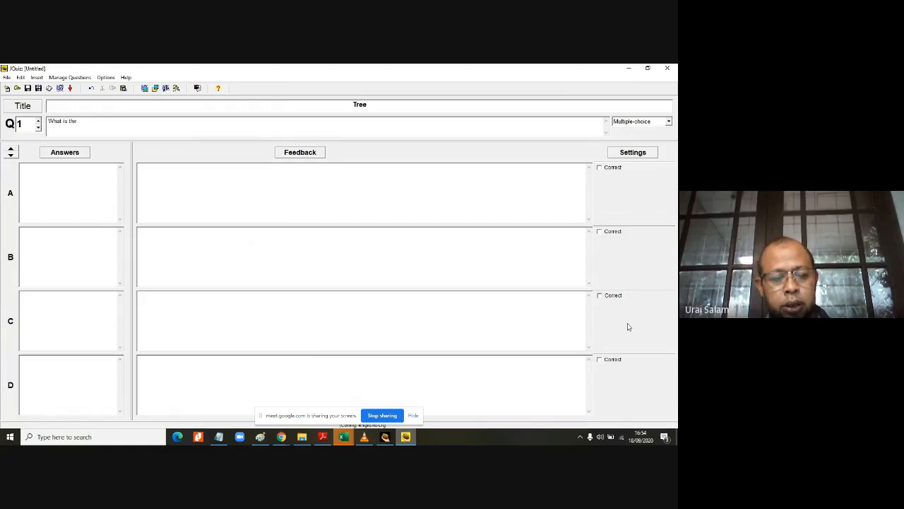
type(" tallest")
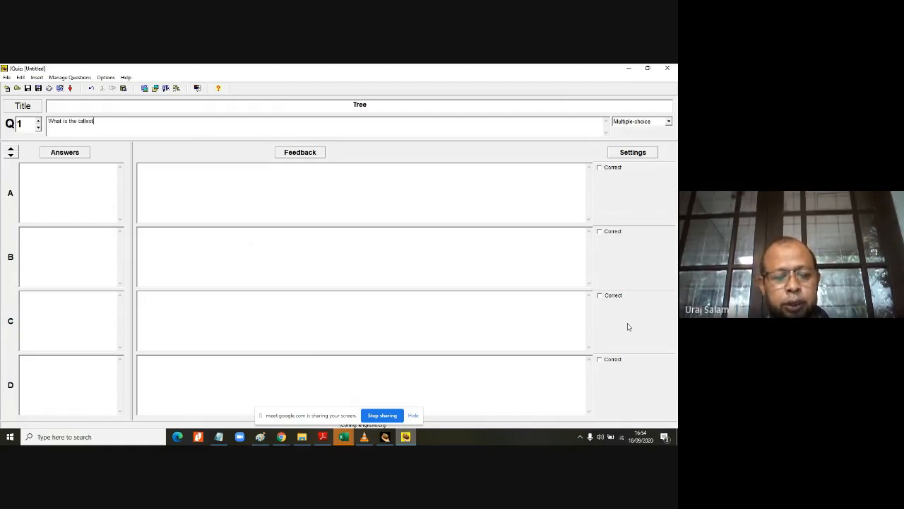
type(" tree?")
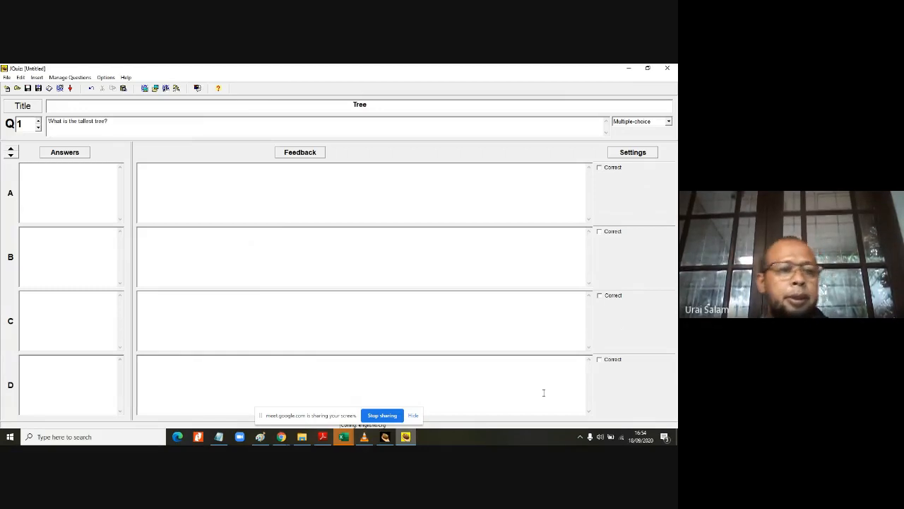
Step: Enter Banana, Coconut, Guava and Coffee as answers A to D of question 1 and mark Coconut as correct
left_click(49, 186)
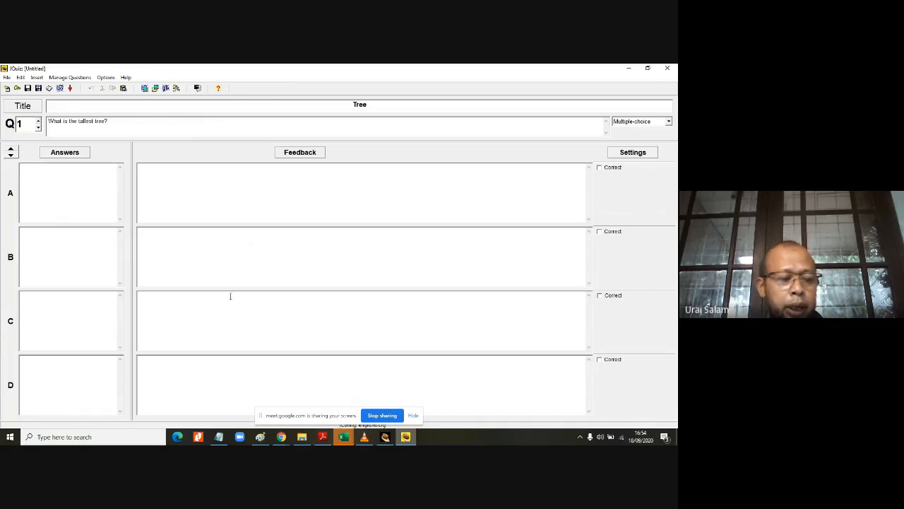
type("Bana")
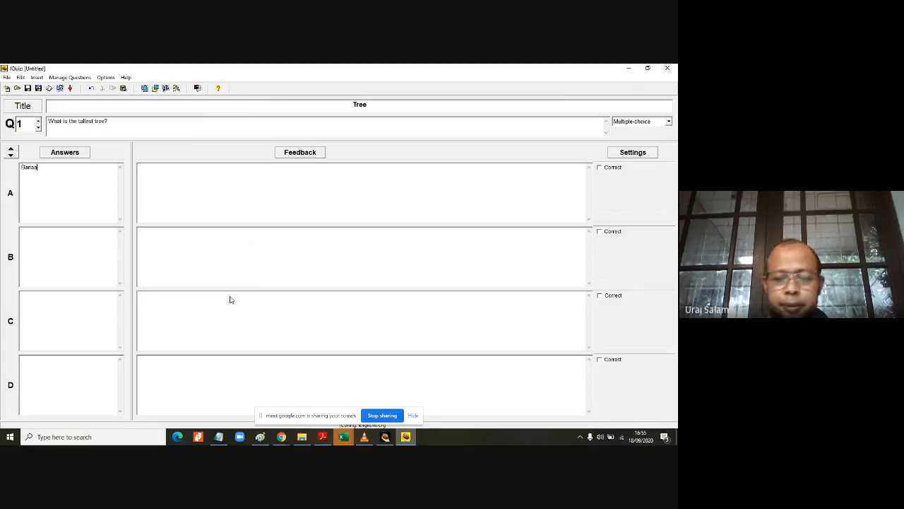
type("na")
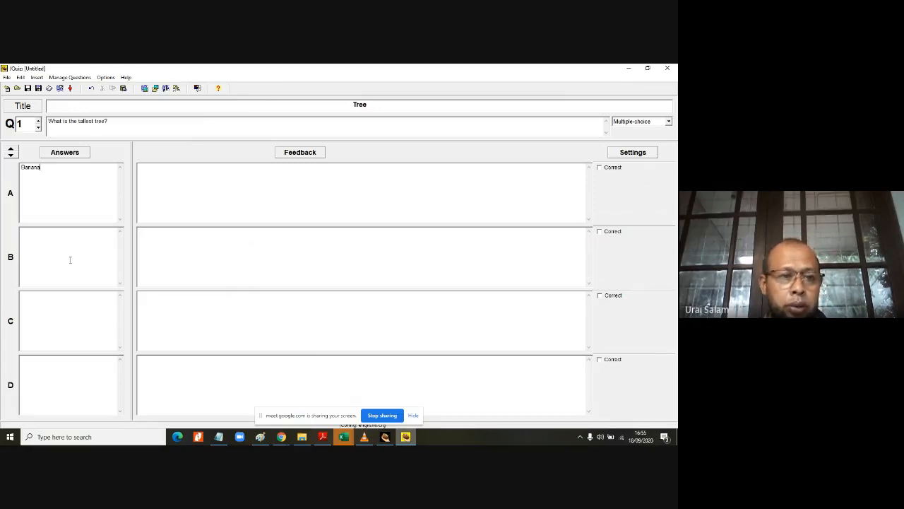
left_click(49, 267)
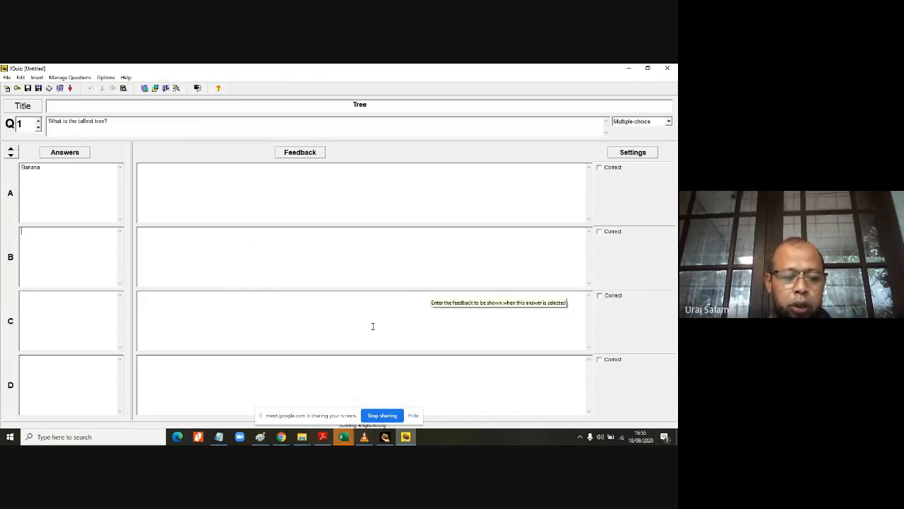
type("Coconut")
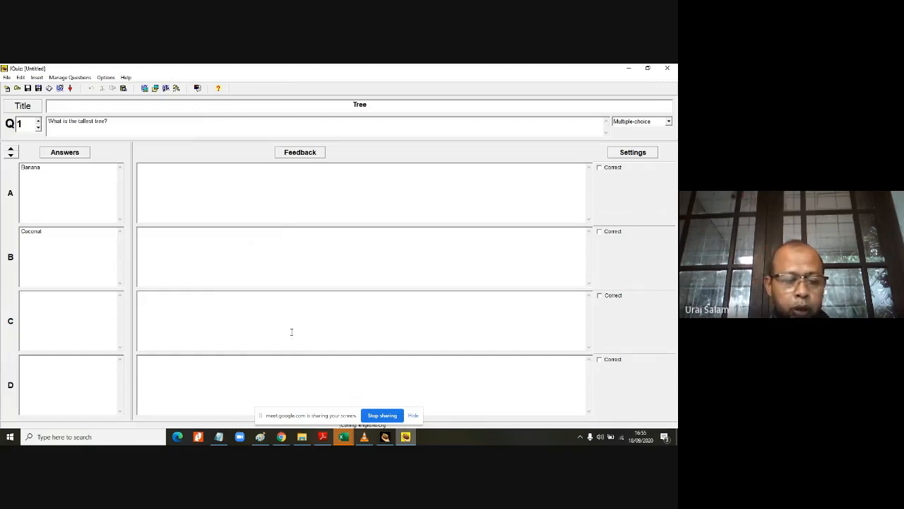
type("Guava")
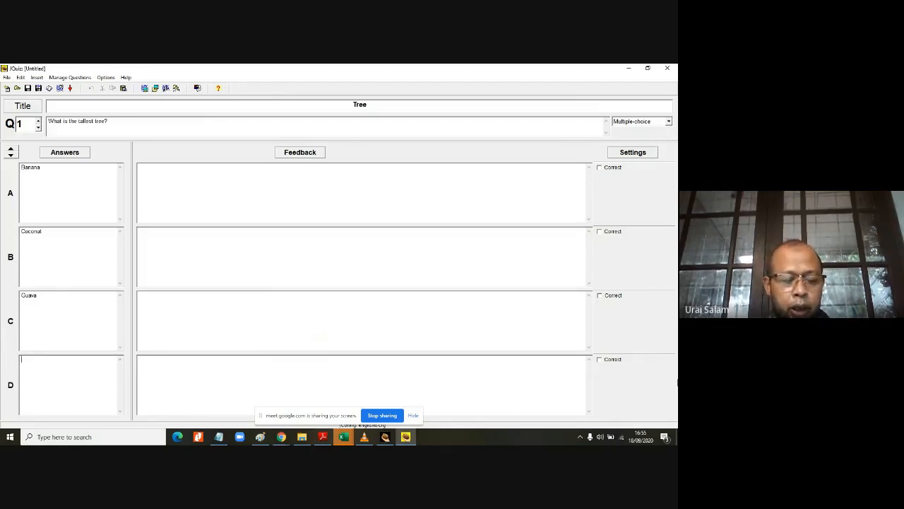
type("Coff")
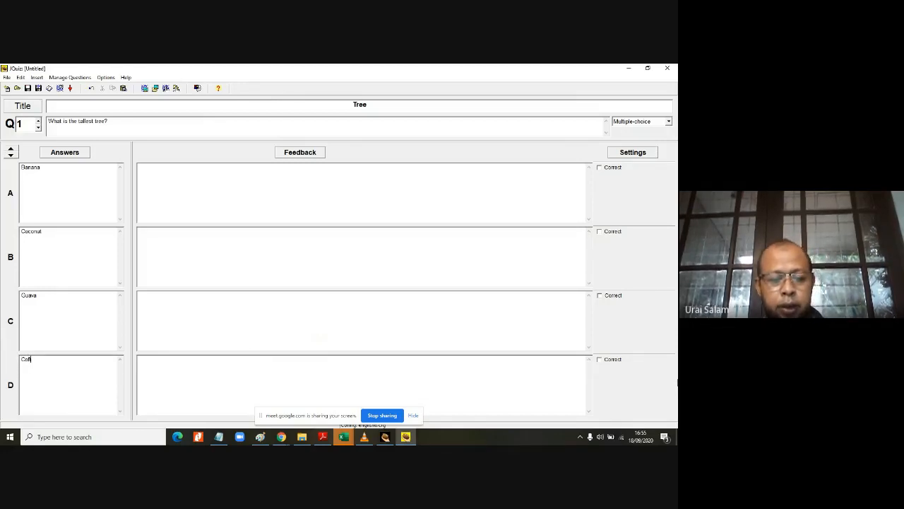
type("ee")
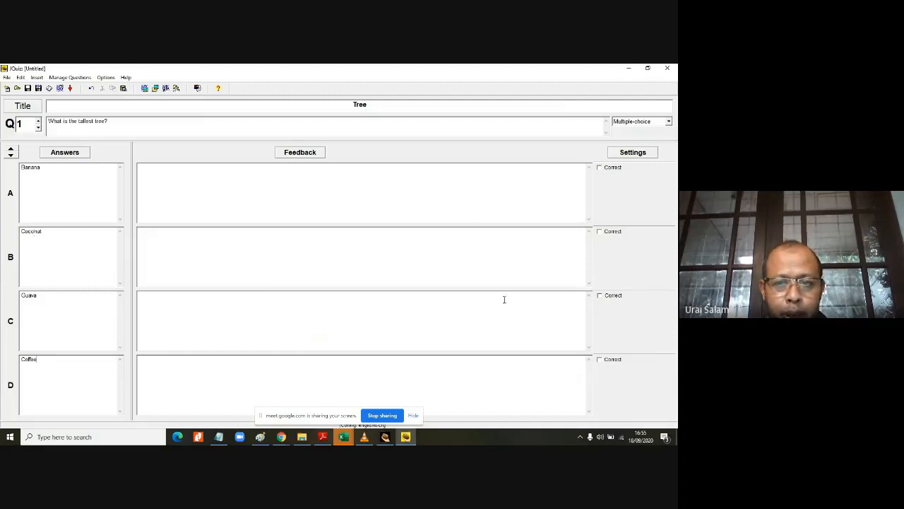
left_click(600, 232)
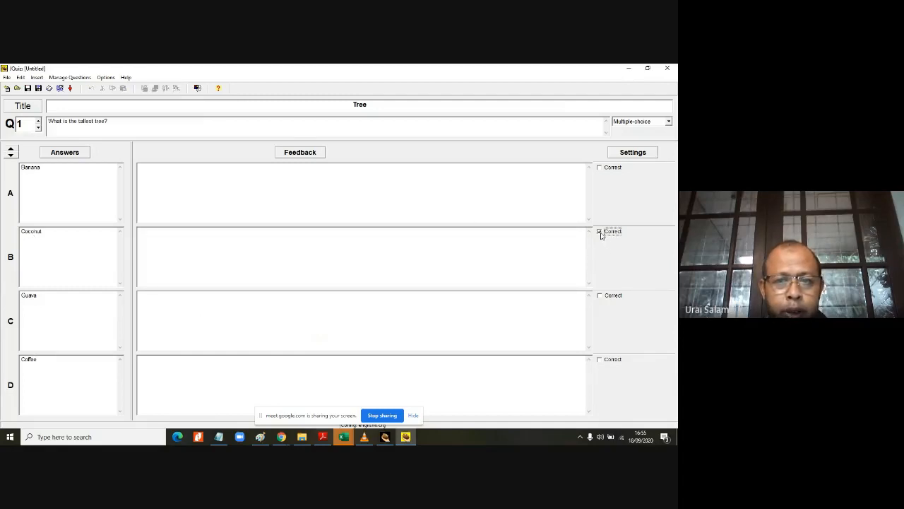
Step: Enter "Oh NO!!!" as the feedback for answer A and "Great answer" as the feedback for answer B
left_click(156, 186)
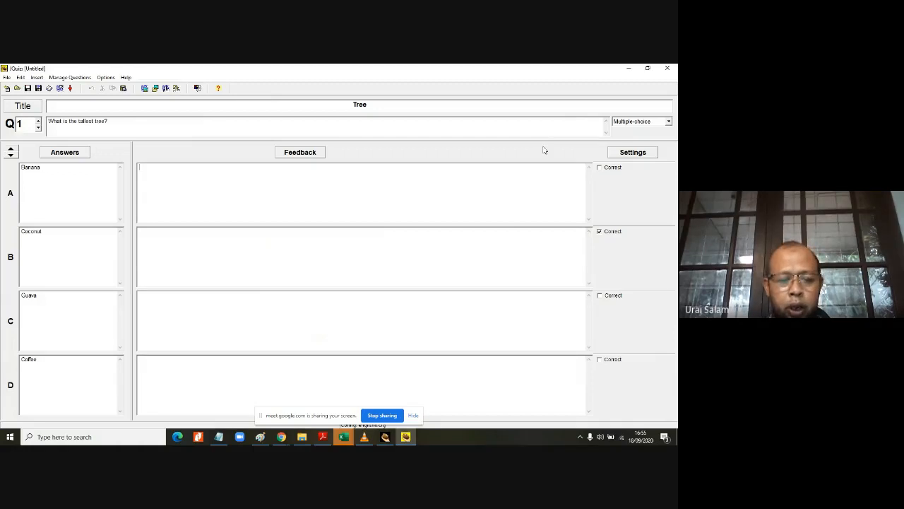
type("Oh N")
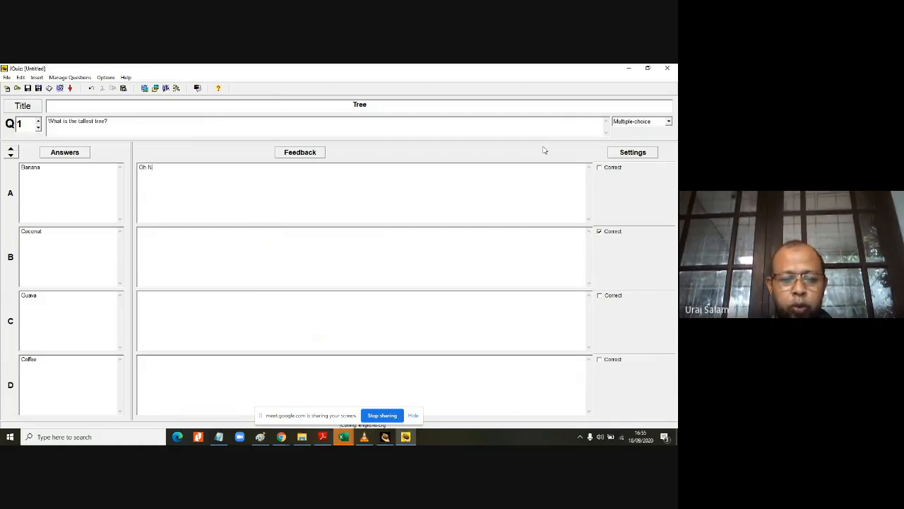
type("O")
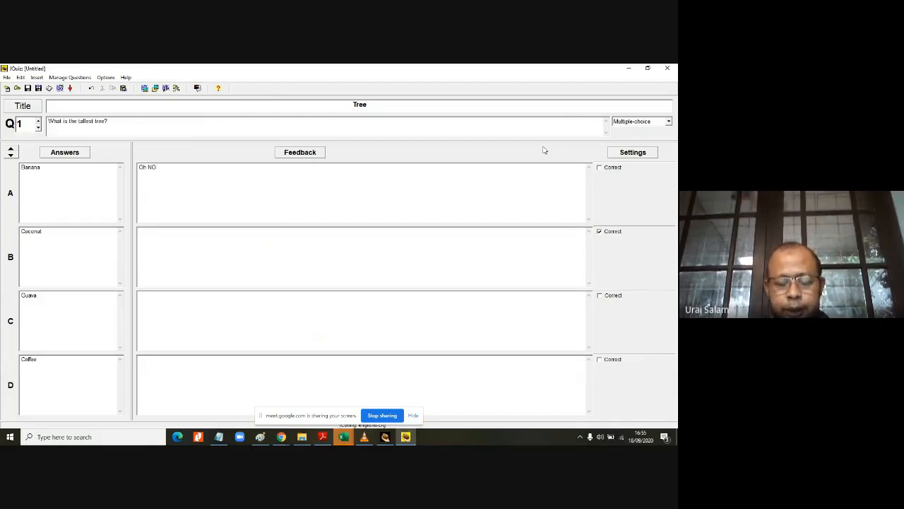
type("!!!")
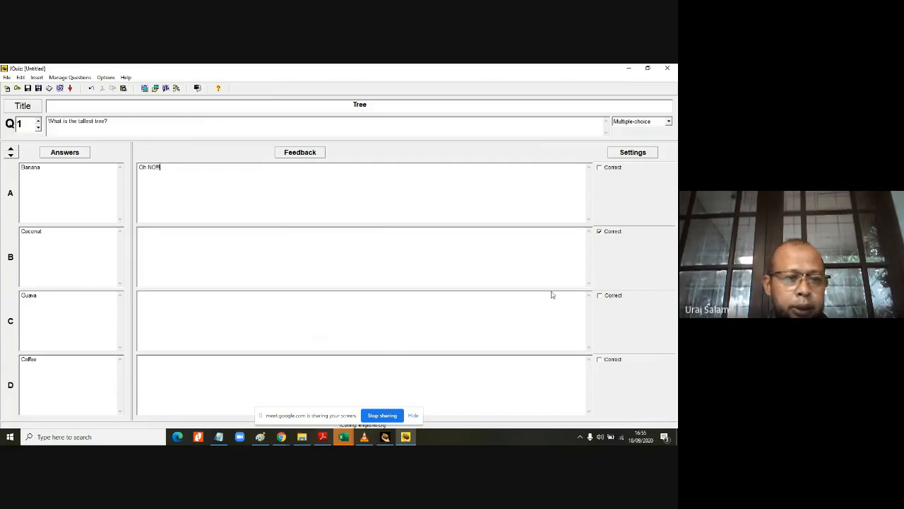
left_click(191, 256)
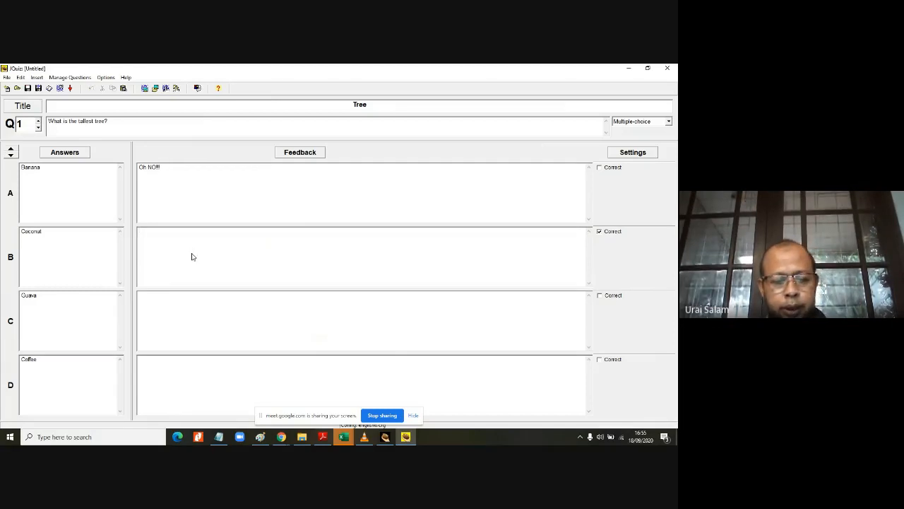
type("Great answer")
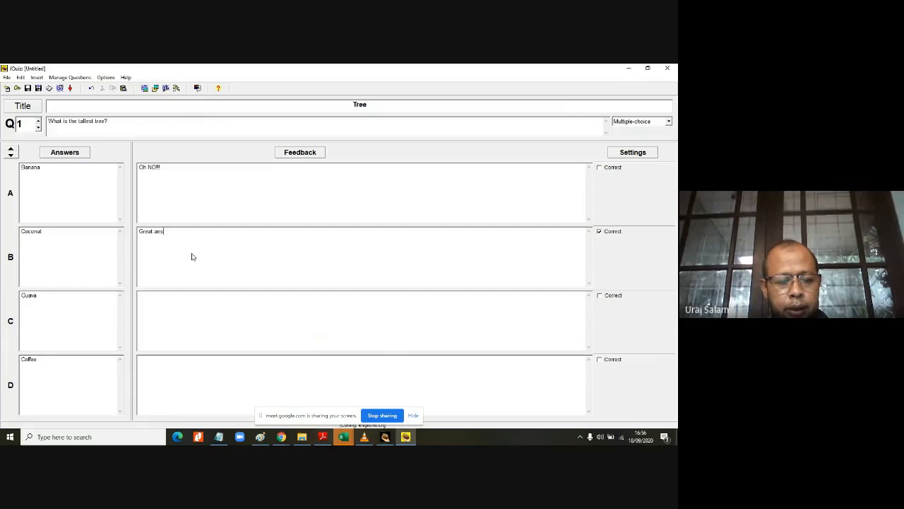
Step: Enter "Tray again" as the feedback for answer C and "try once more" as the feedback for answer D
left_click(162, 307)
type("Tray")
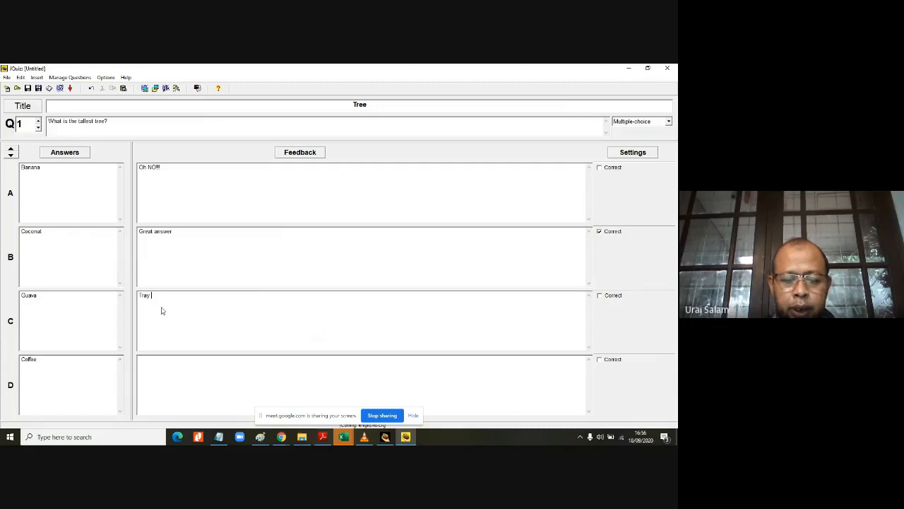
type(" again")
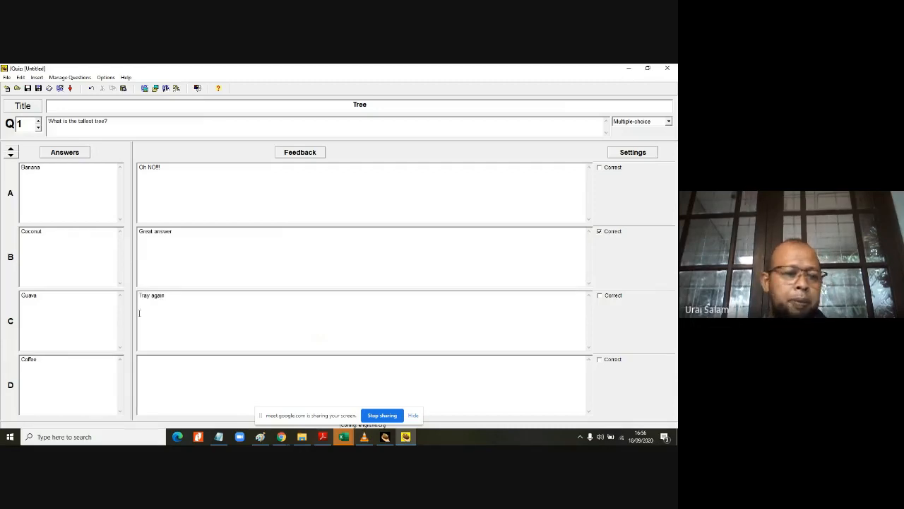
left_click(418, 370)
type("try ")
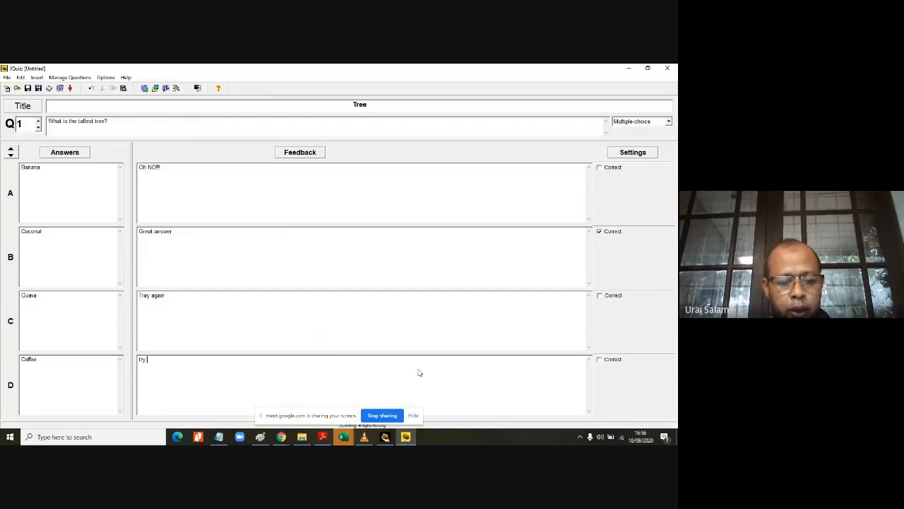
type("once ")
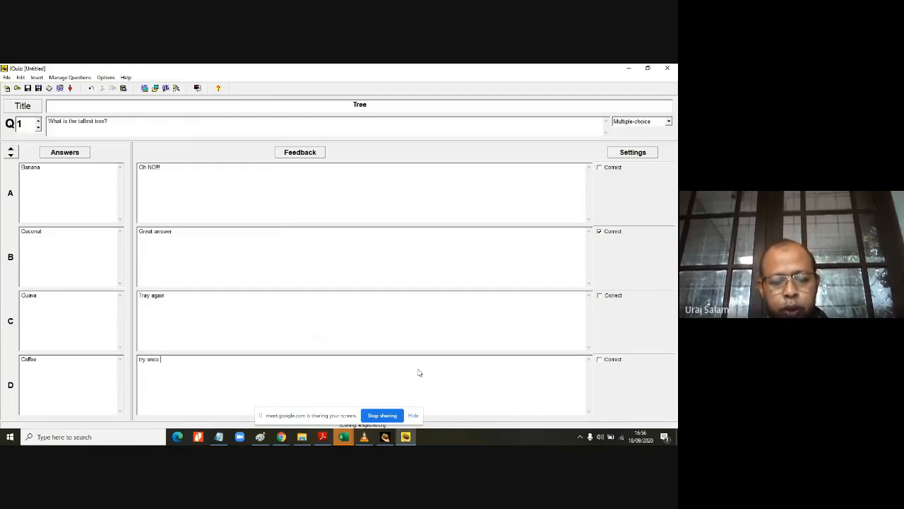
type("more")
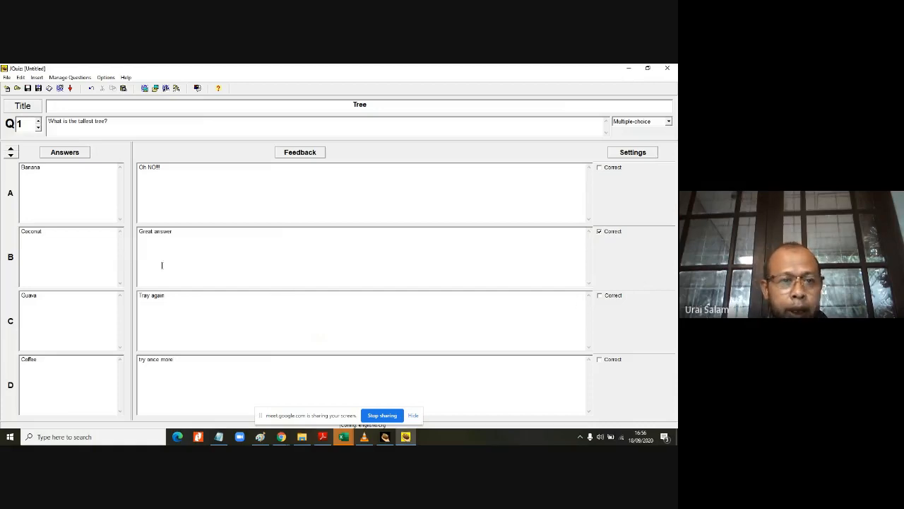
Step: Step to question 2 and back to question 1, and save the quiz as RC02 in the project folder
left_click(40, 123)
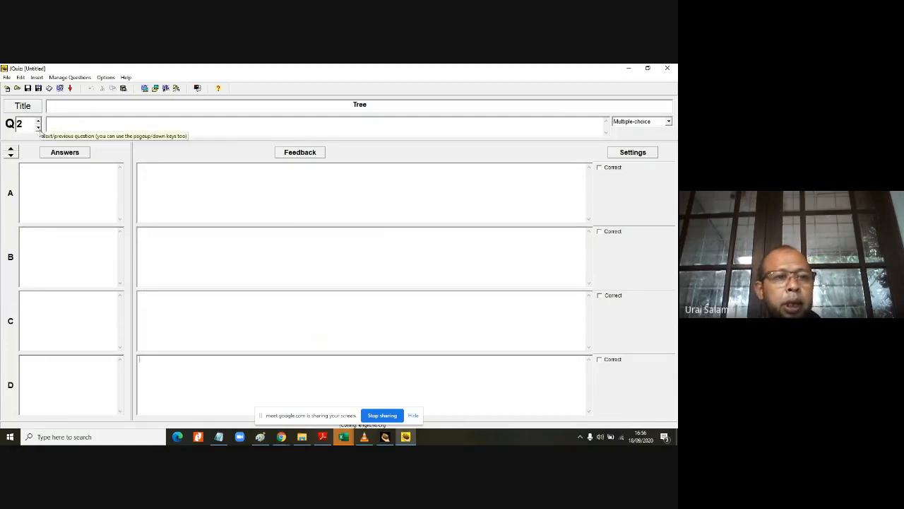
left_click(38, 127)
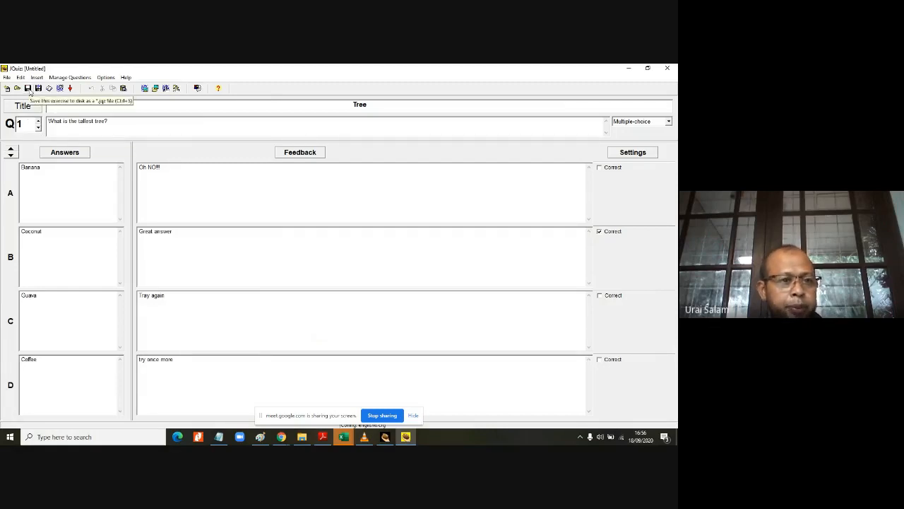
left_click(28, 88)
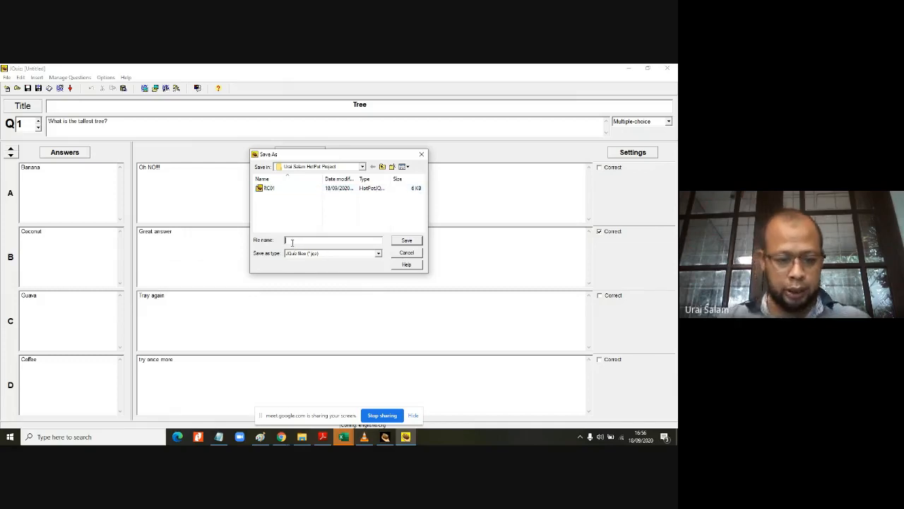
type("RC")
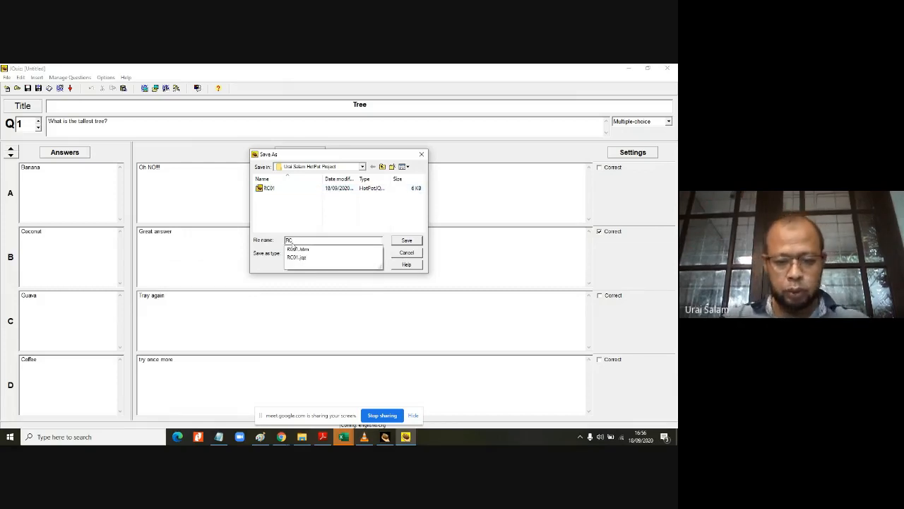
type("02")
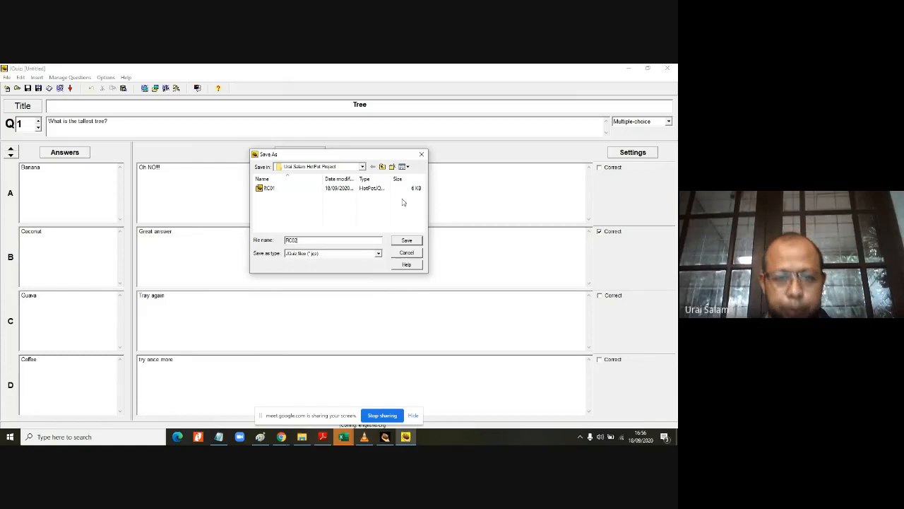
left_click(407, 241)
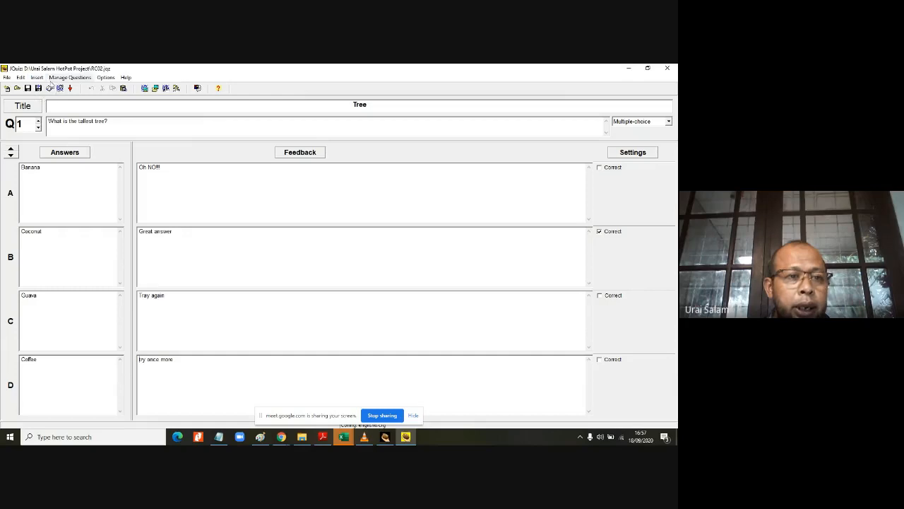
Step: Include a reading text in the quiz and give it the title "Tree"
left_click(49, 88)
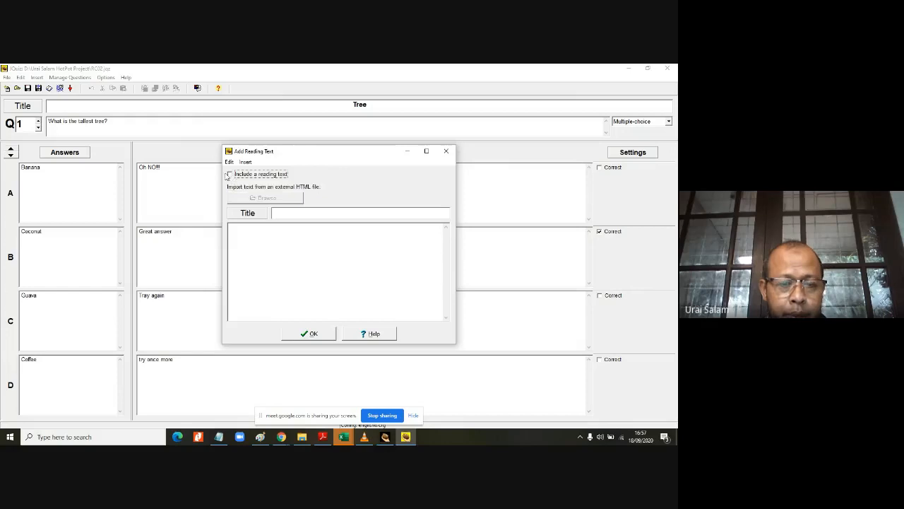
left_click(229, 174)
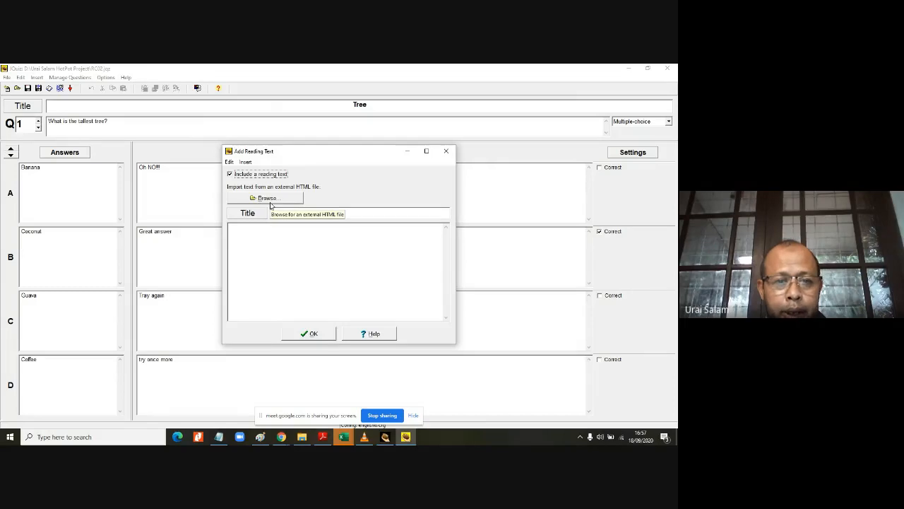
left_click(291, 216)
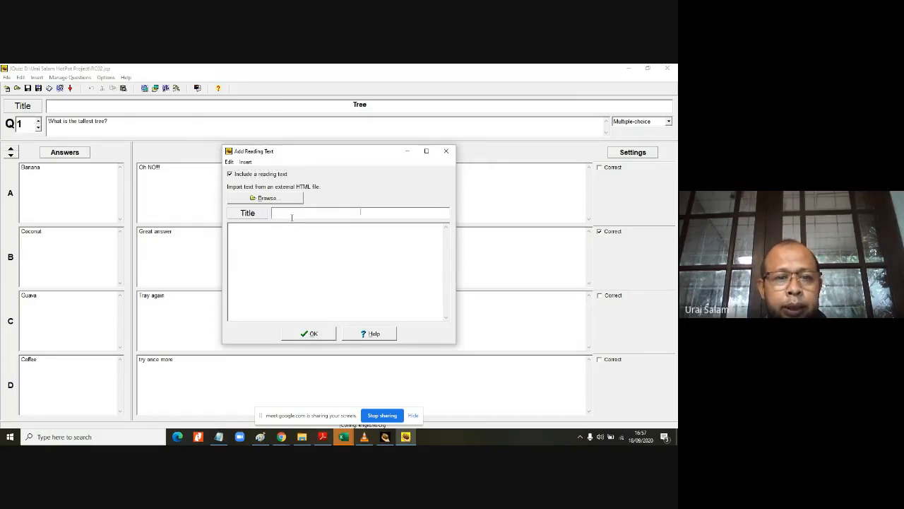
type("T")
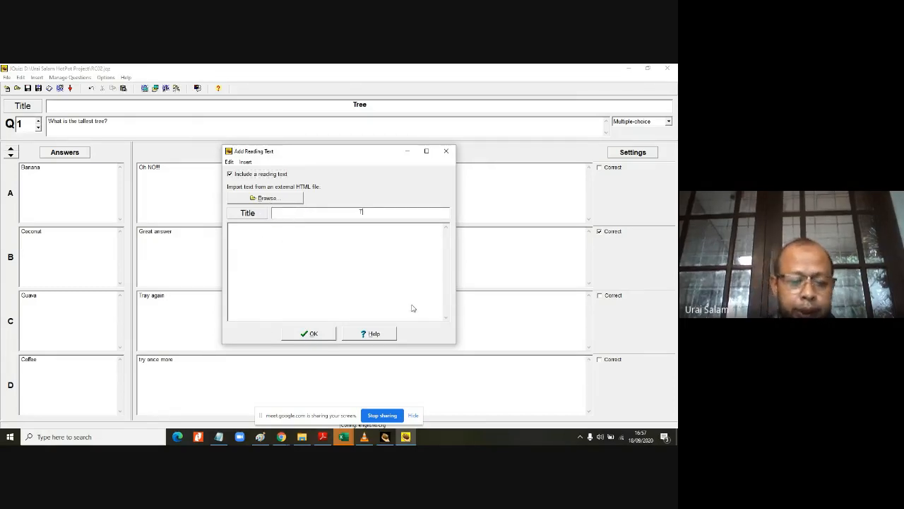
type("rea")
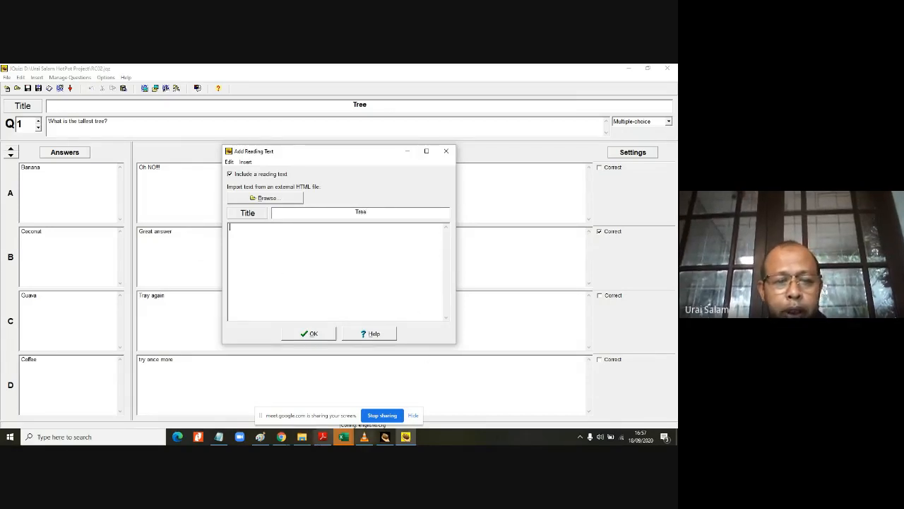
Step: Switch to Chrome and load google.com in the tab with the Sistem Informasi page
left_click(281, 437)
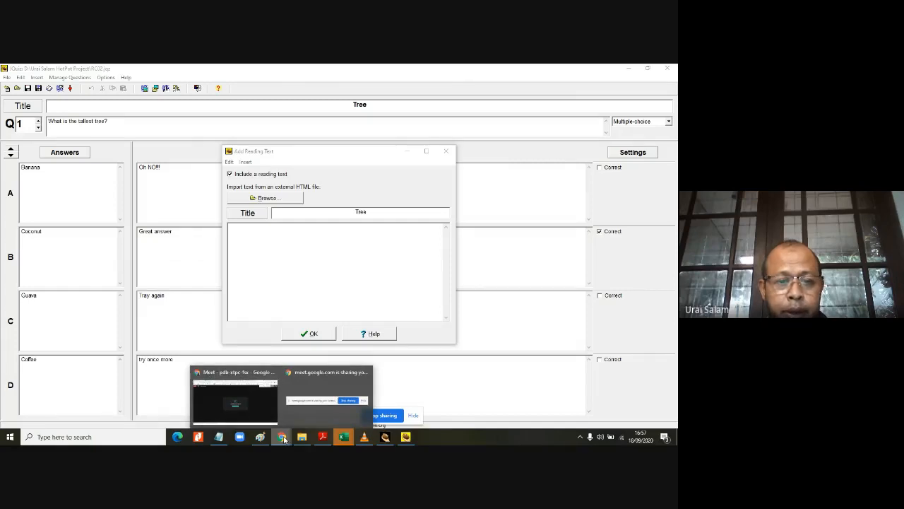
left_click(263, 422)
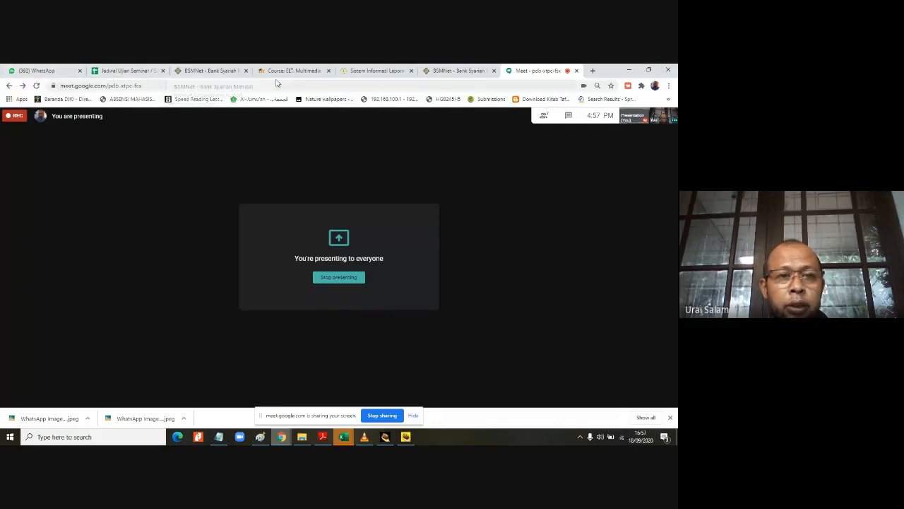
left_click(378, 71)
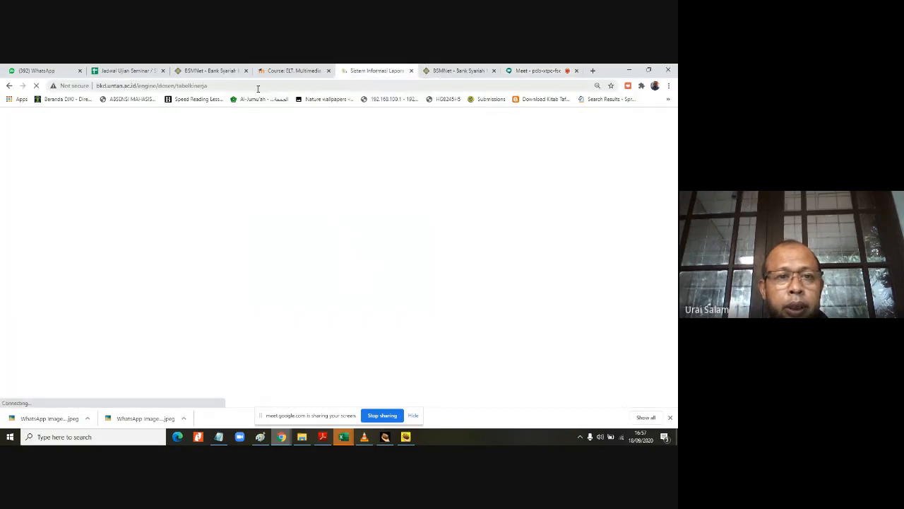
left_click(257, 85)
type("google.com")
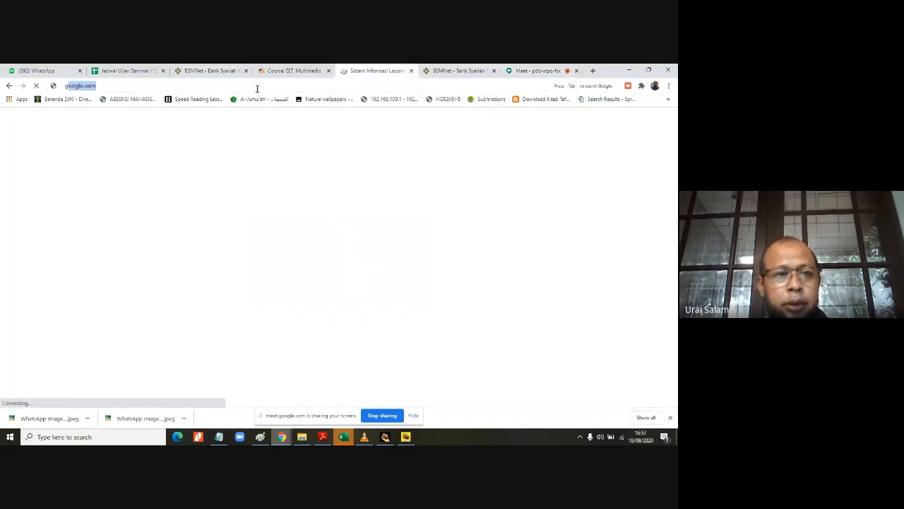
key("Return")
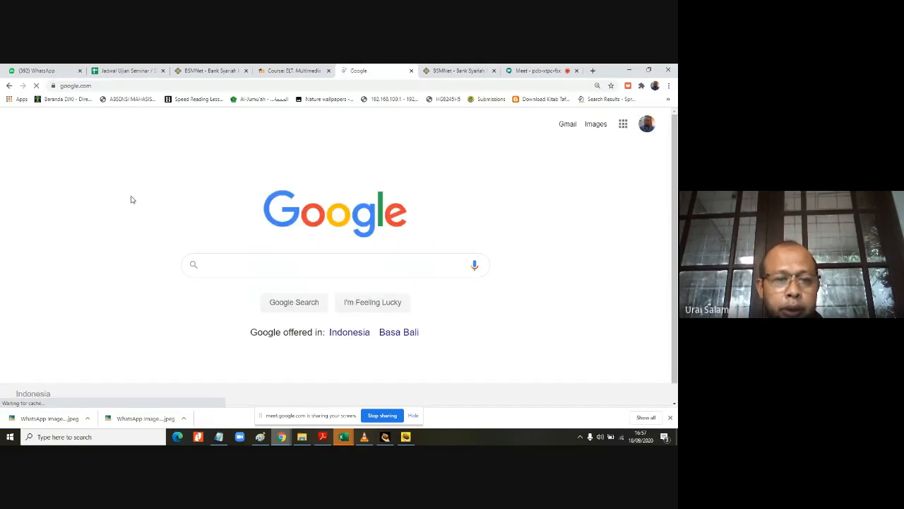
Step: Search Google for "the tallest tree in the world"
type("the ")
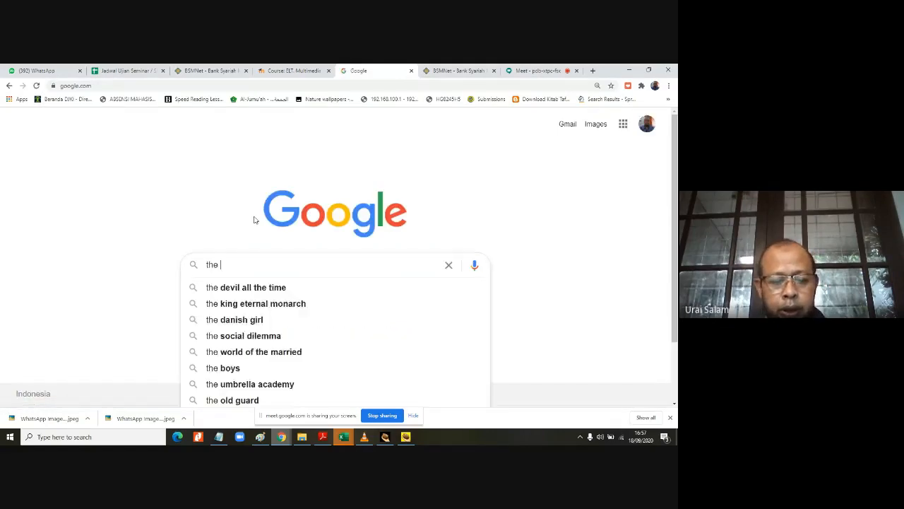
type("tallest t")
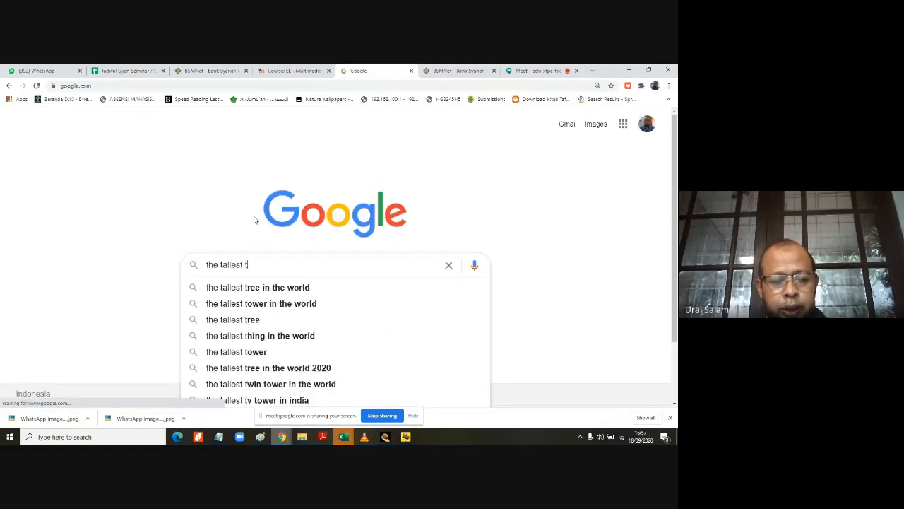
type("hree")
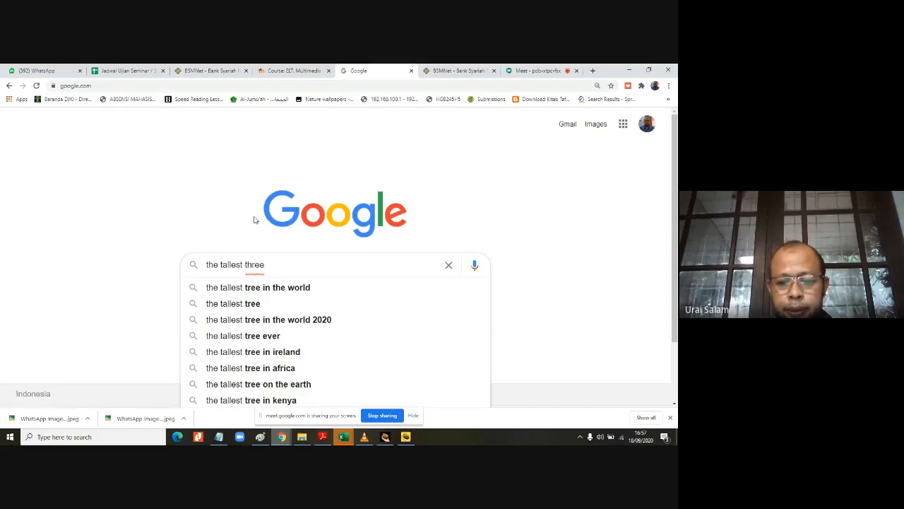
key("BackSpace")
key("BackSpace")
key("BackSpace")
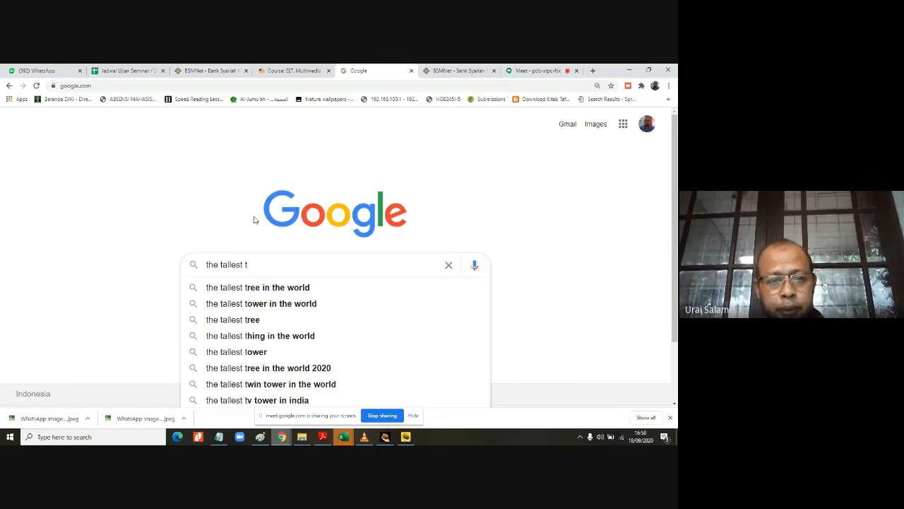
type("ree")
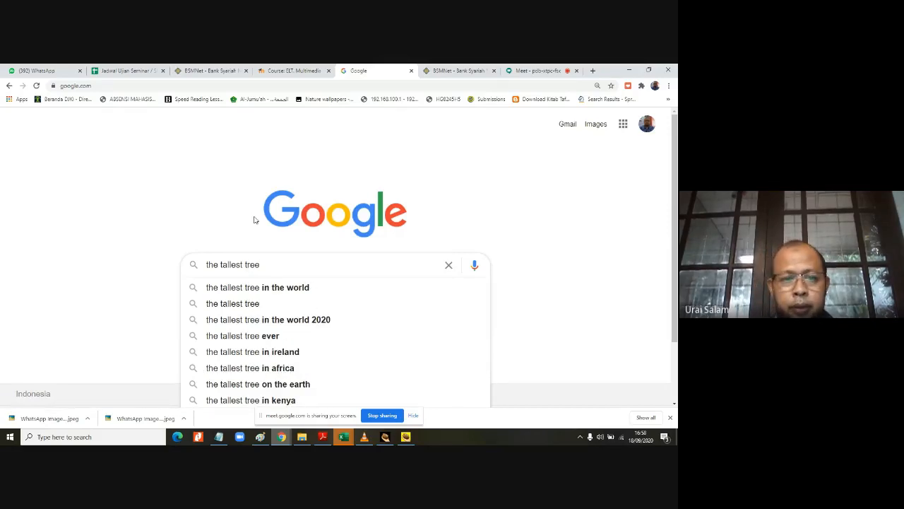
left_click(244, 288)
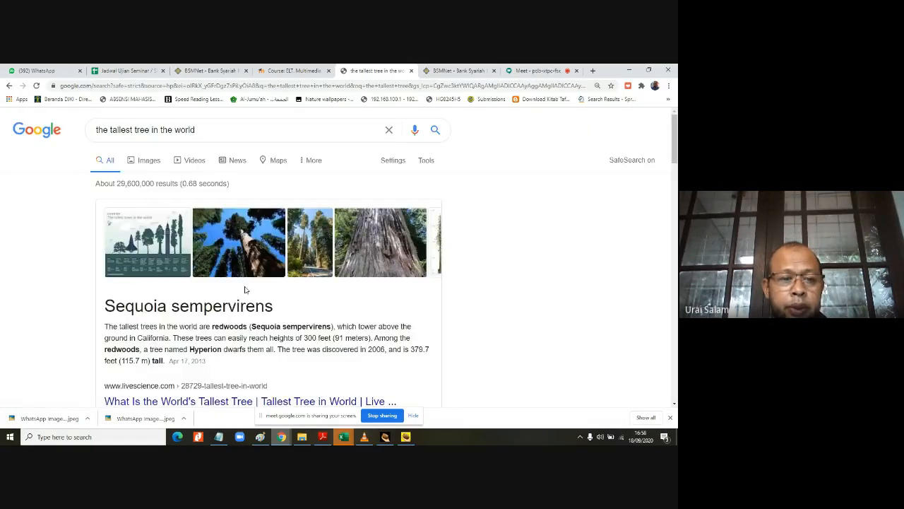
Step: Copy the Sequoia sempervirens heading and the featured snippet text beneath it from the search results, through "379.7"
scroll(245, 290, "down", 1)
left_click_drag(105, 264, 125, 265)
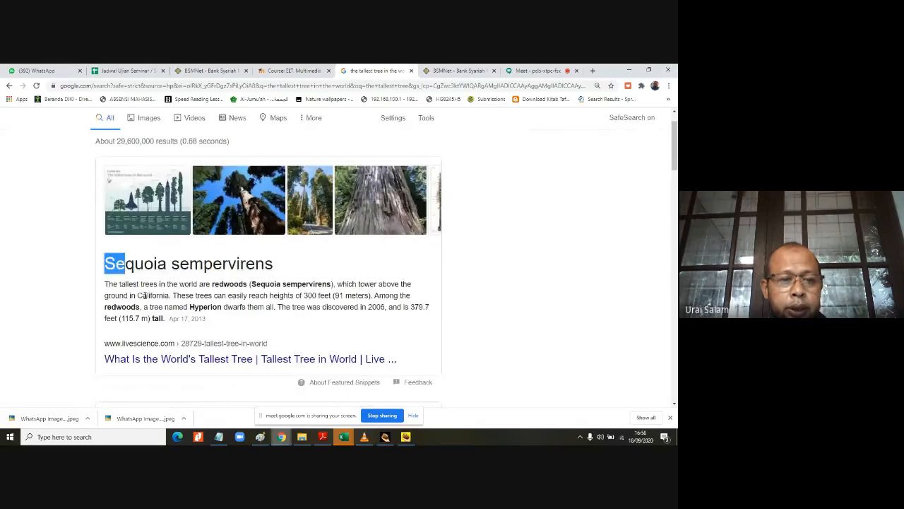
left_click_drag(144, 295, 437, 310)
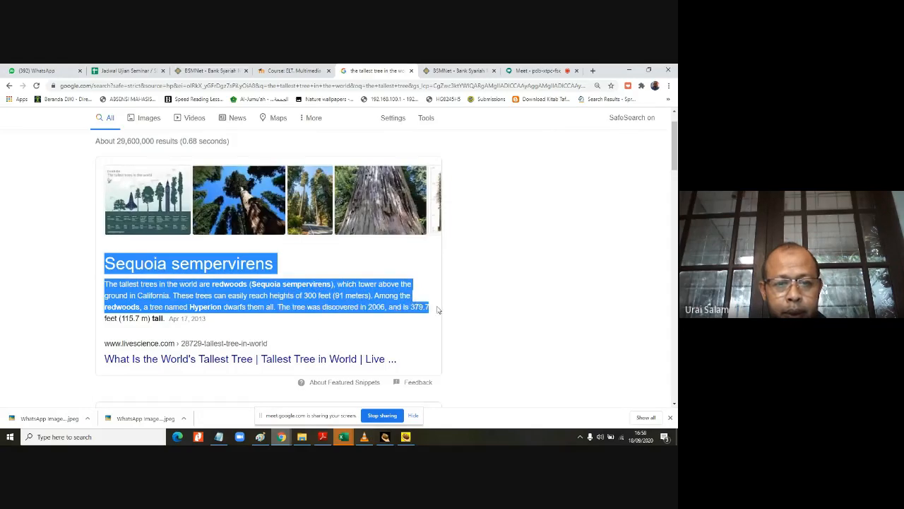
right_click(282, 294)
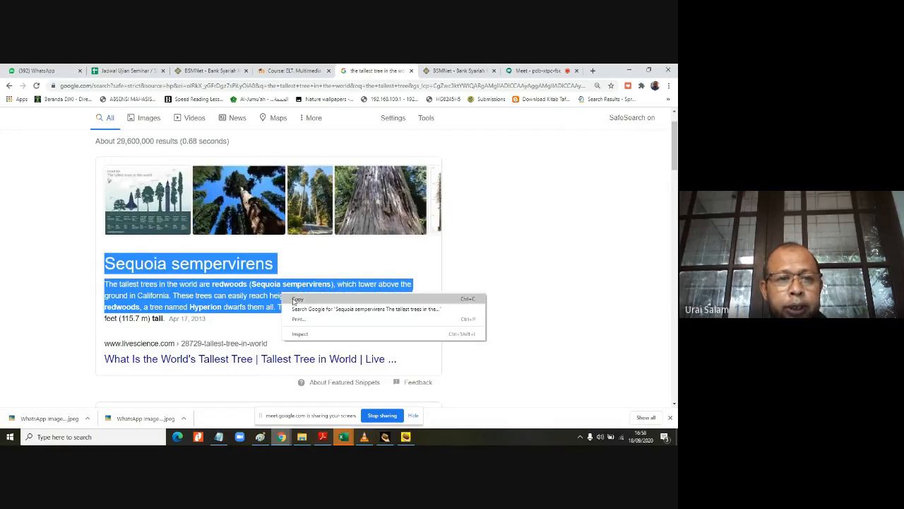
left_click(294, 301)
Step: Switch back to JQuiz, paste the copied passage as the reading text, confirm it, and save the quiz
mouse_move(302, 436)
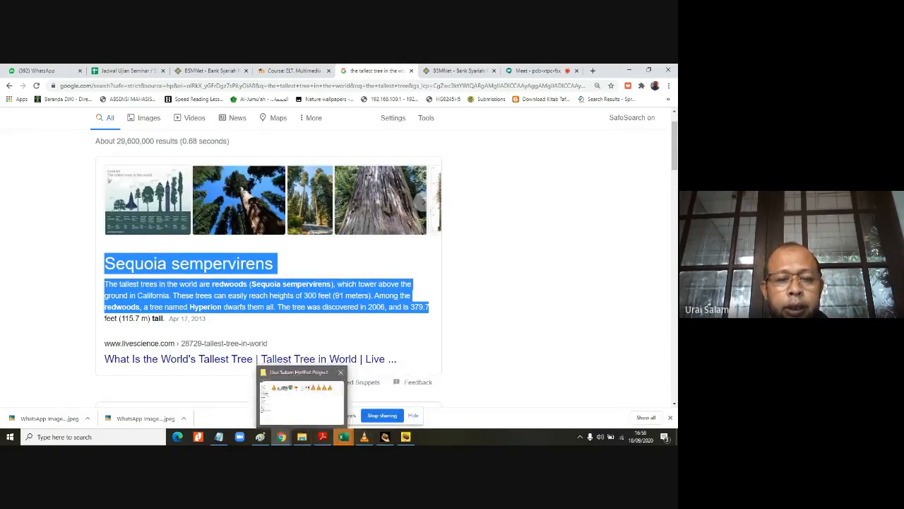
left_click(405, 437)
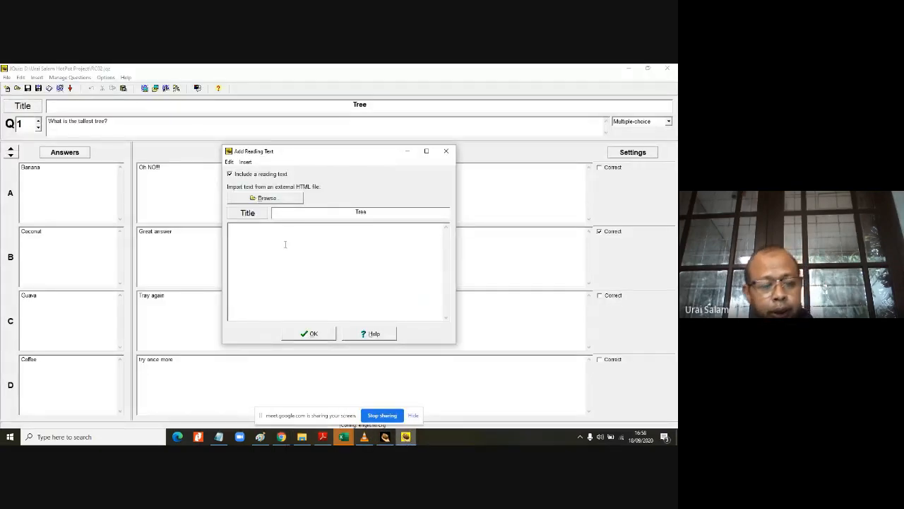
key("ctrl+v")
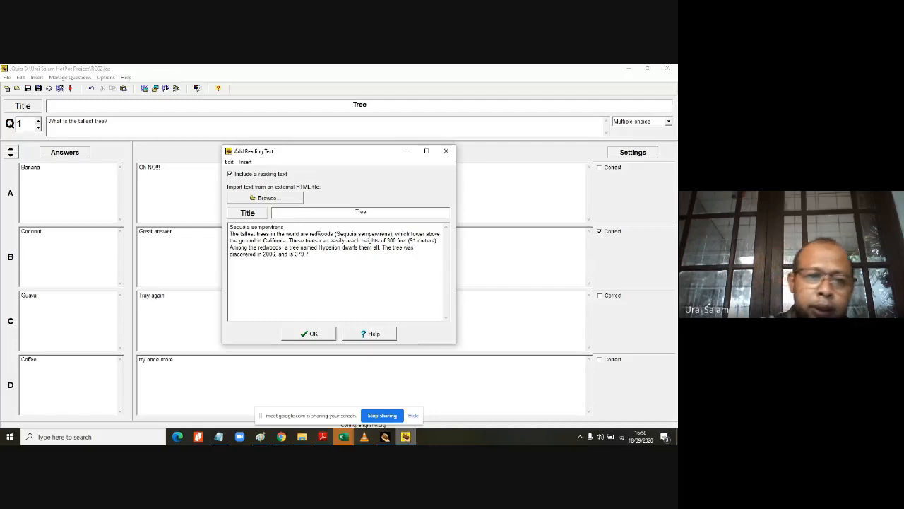
left_click(311, 334)
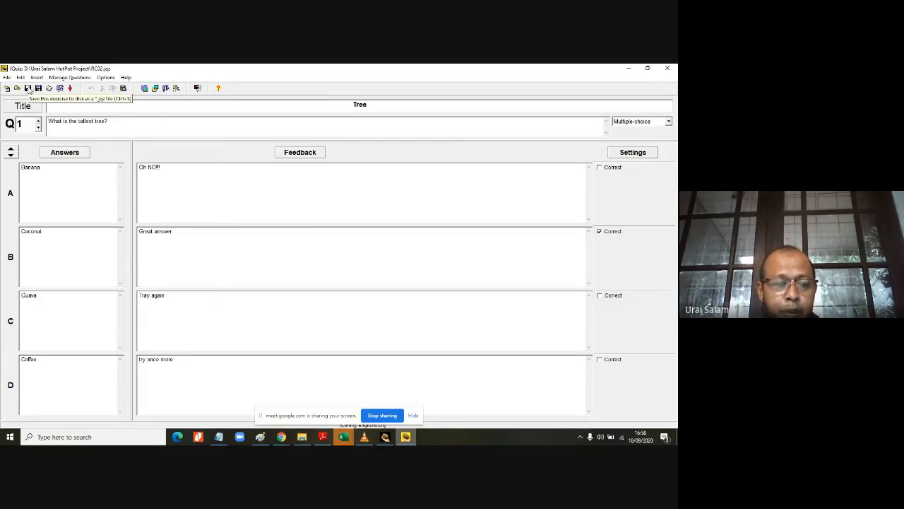
left_click(28, 88)
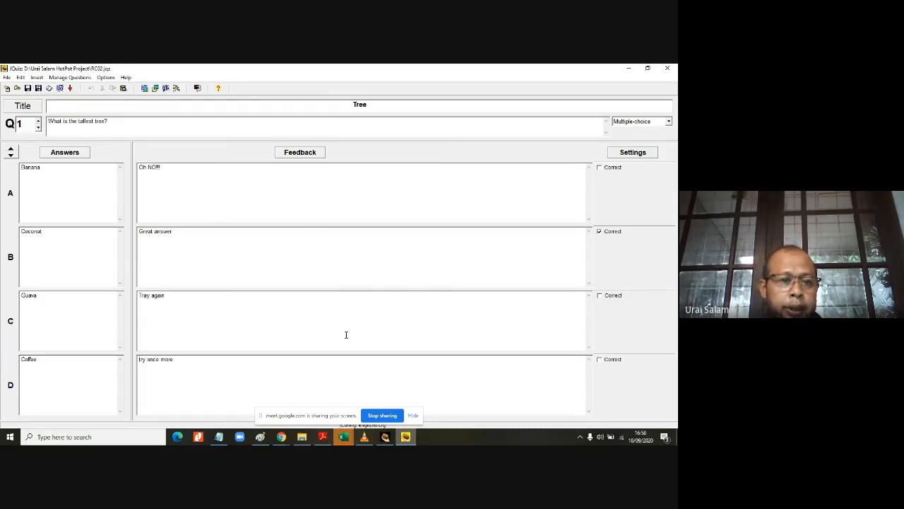
Step: Export the quiz as the web page RC02 in the project folder and view the exercise in the browser
left_click(61, 89)
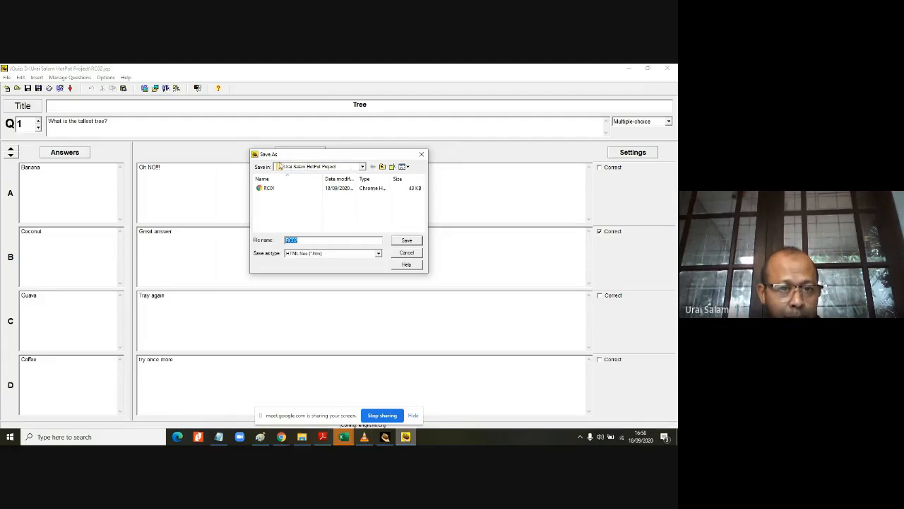
left_click(407, 241)
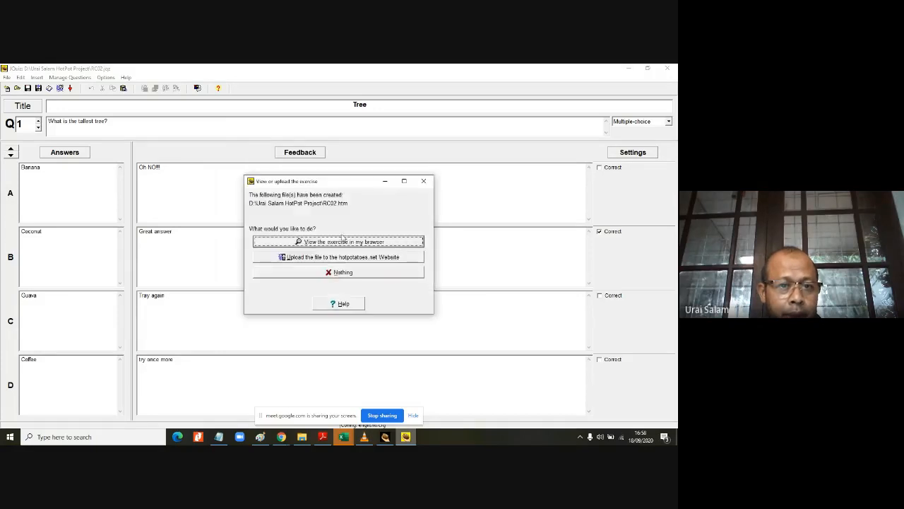
left_click(327, 243)
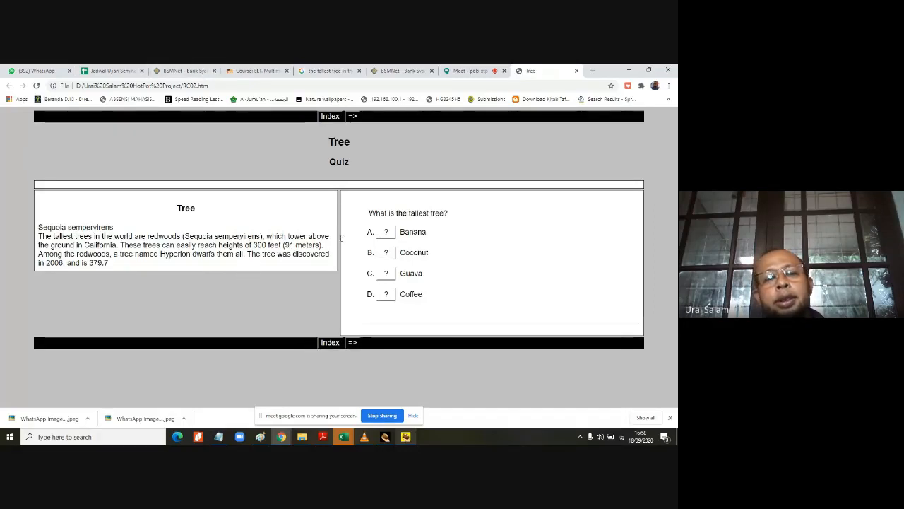
Step: Test the quiz page by answering Banana and Coconut, and reload it to try again with Coconut as the first answer
left_click(385, 232)
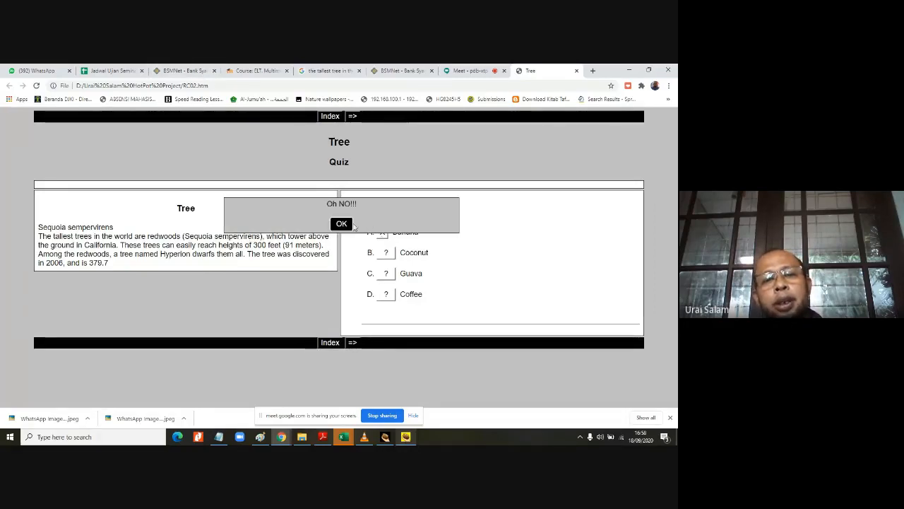
left_click(341, 224)
left_click(386, 253)
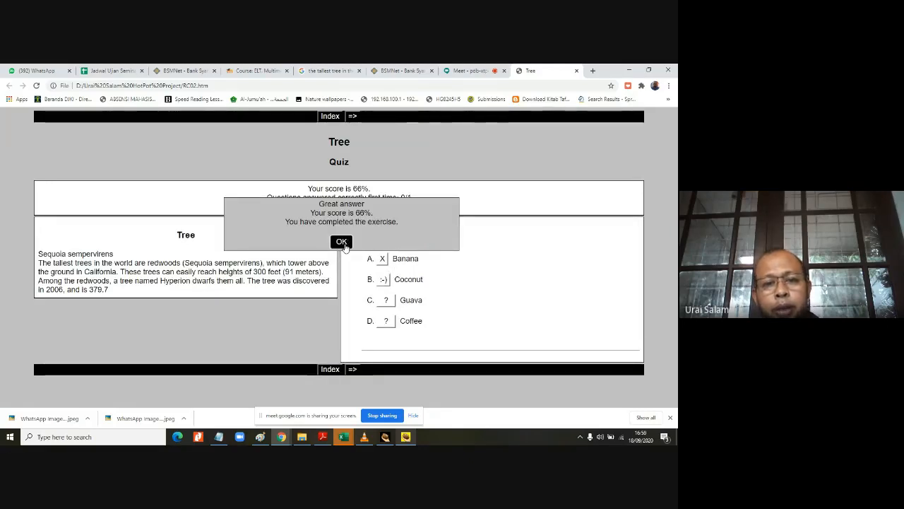
left_click(342, 242)
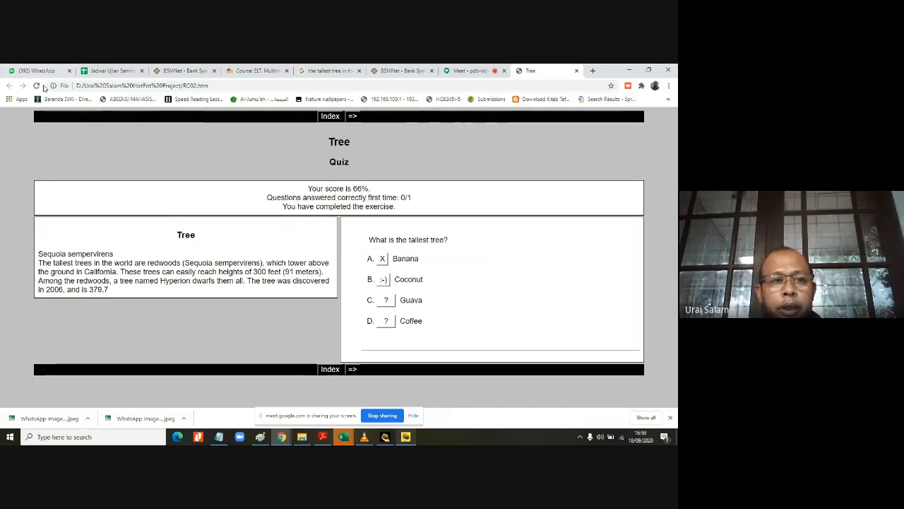
left_click(36, 86)
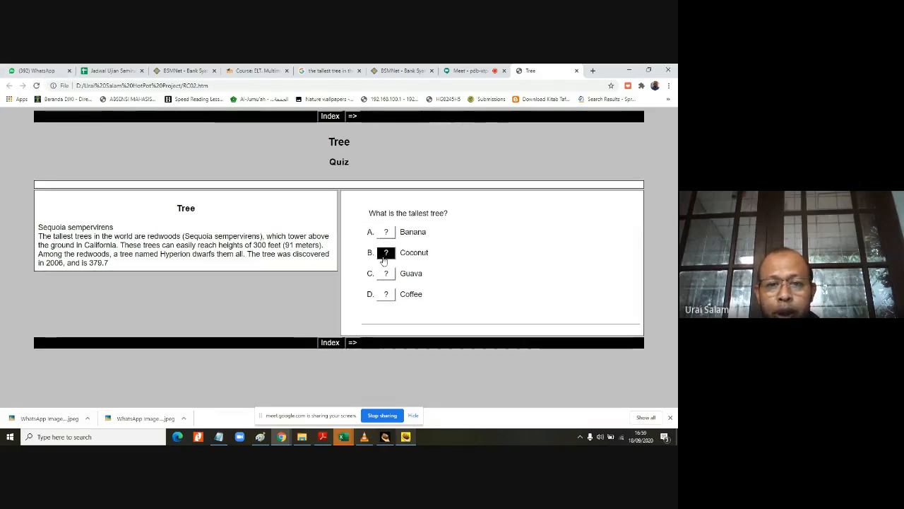
left_click(385, 253)
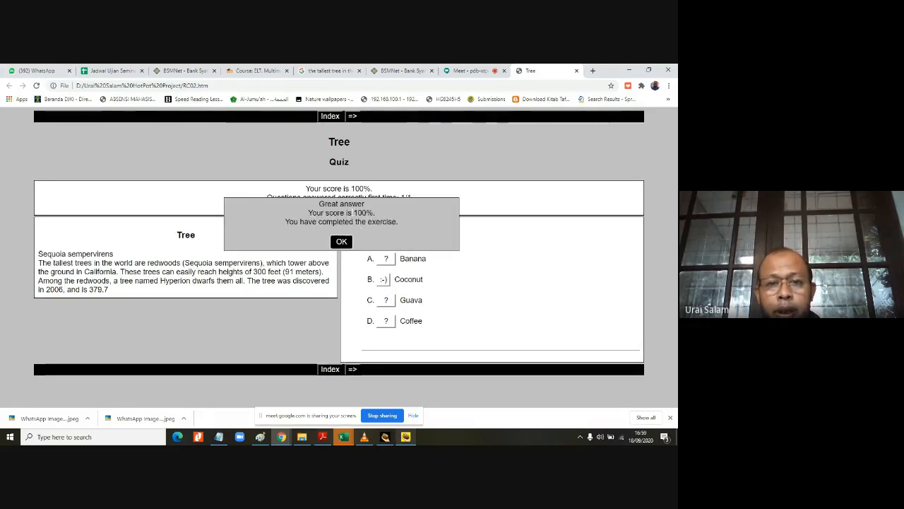
left_click(342, 241)
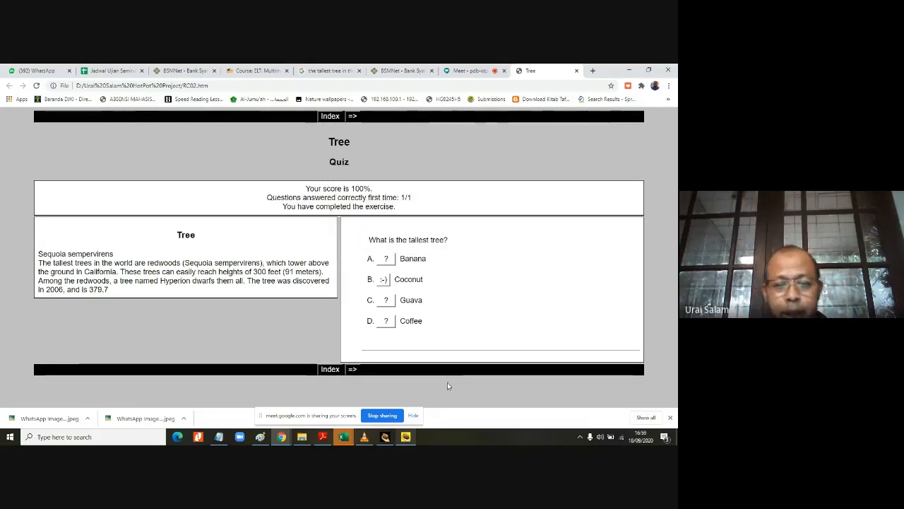
Step: Return to JQuiz and reopen the quiz's reading text for editing
left_click(411, 439)
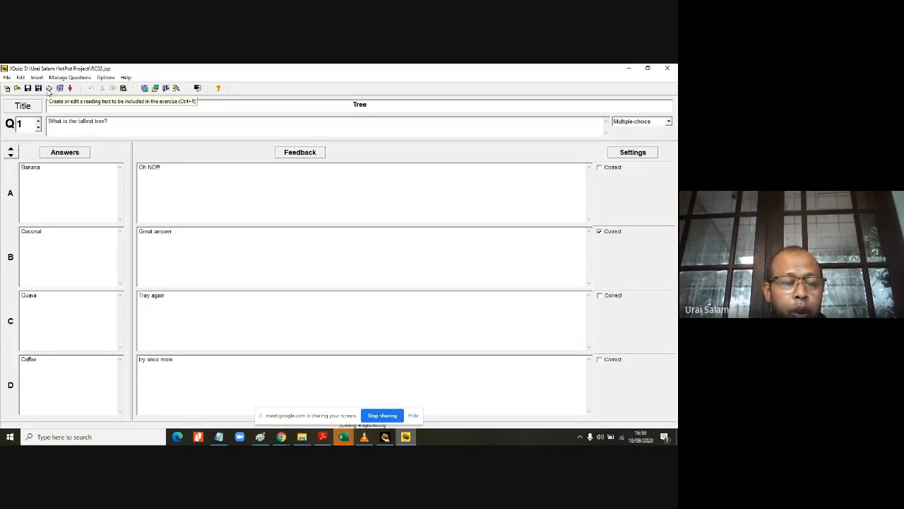
left_click(48, 88)
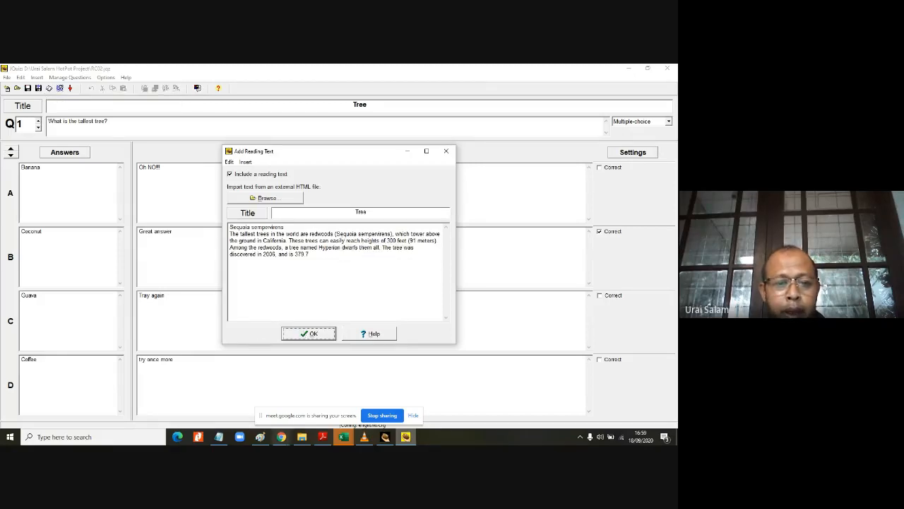
Step: Switch to File Explorer, preview the JPG photo in the HotPot project folder, and rename it Pic01
left_click(304, 438)
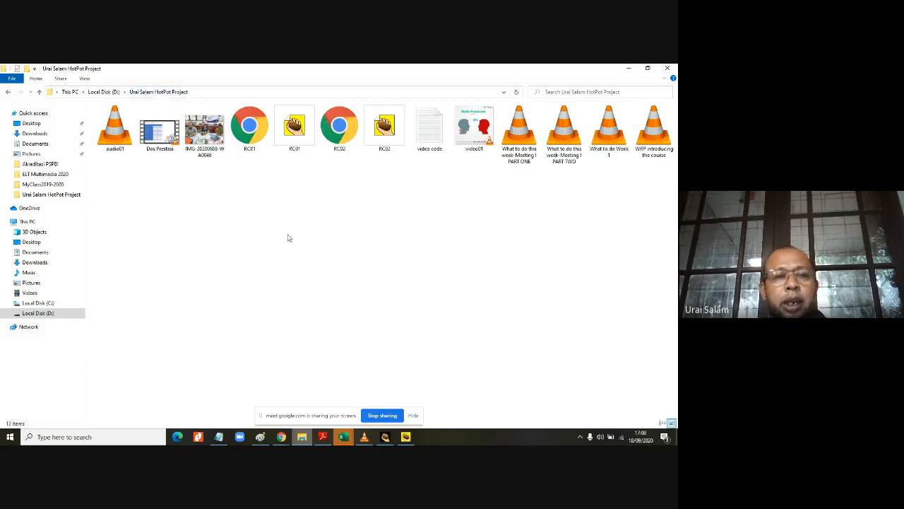
left_click(202, 138)
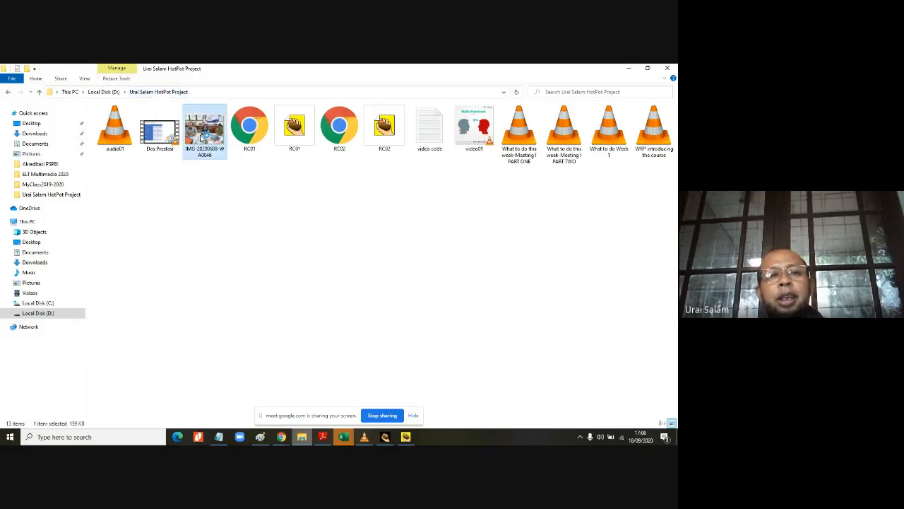
double_click(203, 137)
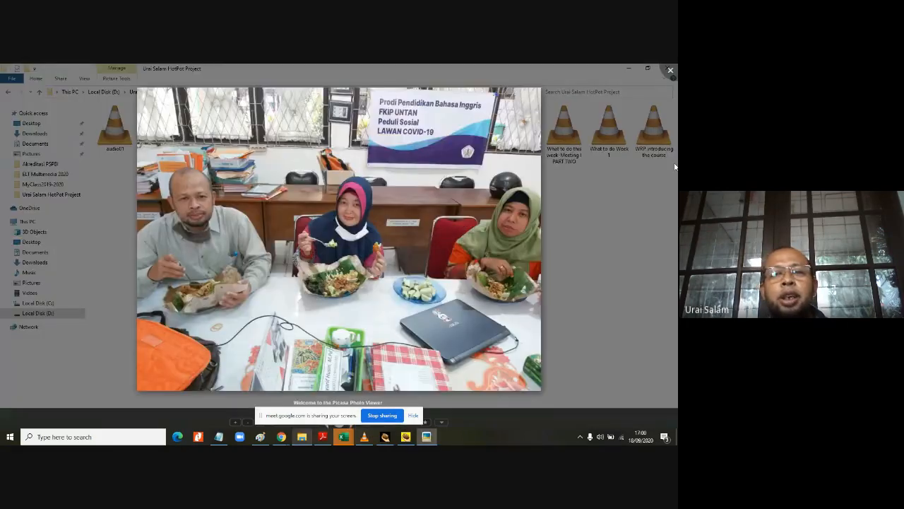
left_click(671, 71)
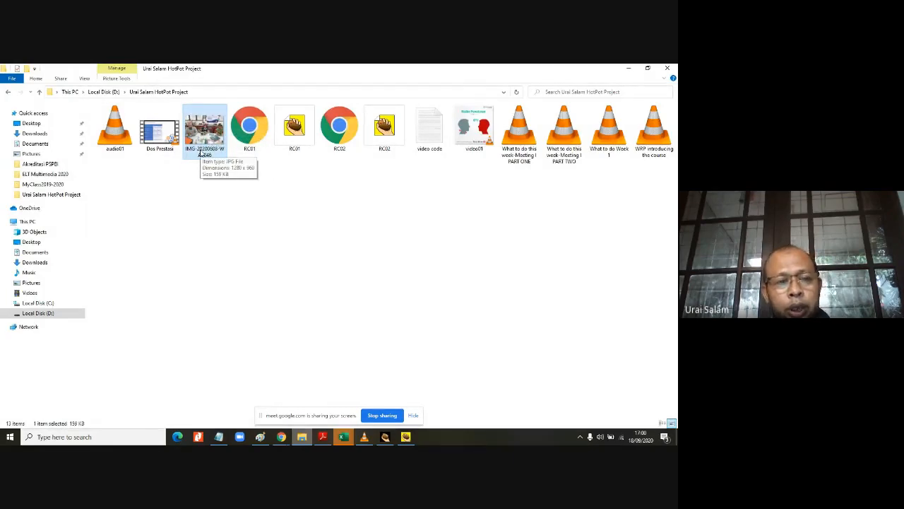
left_click(201, 153)
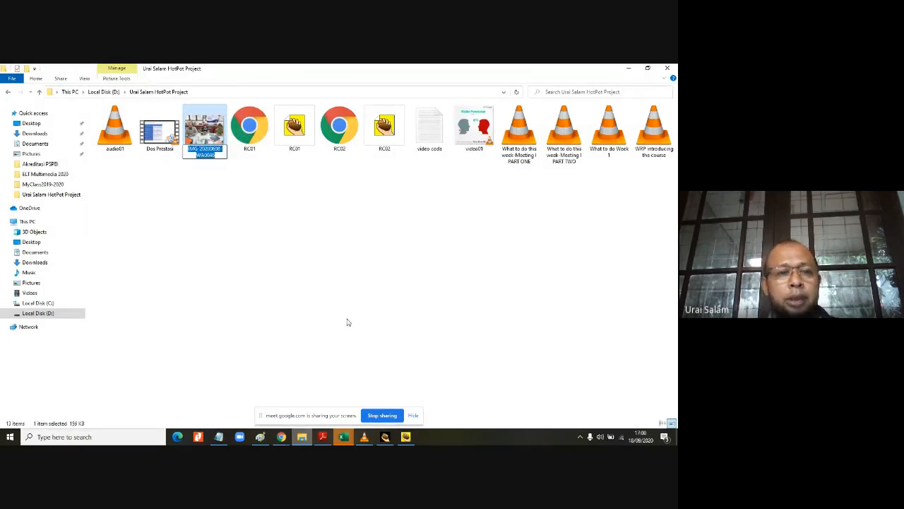
type("Pid")
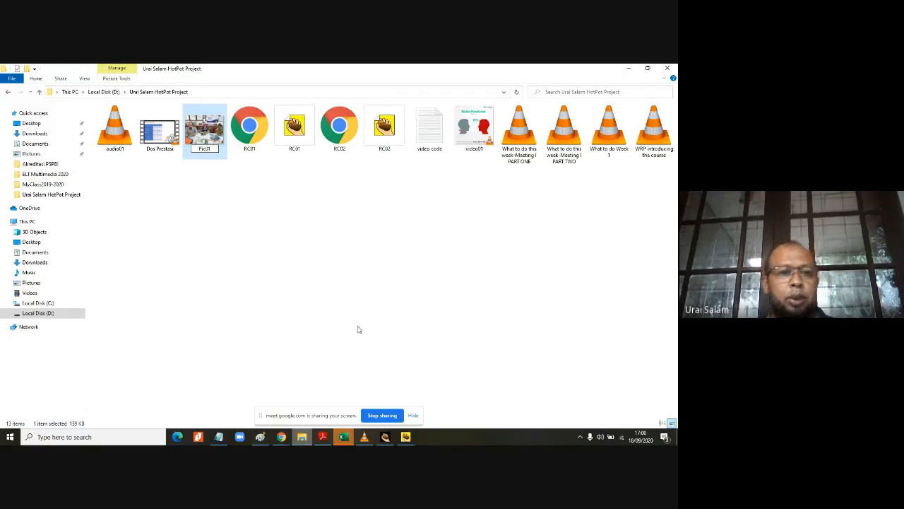
left_click(210, 201)
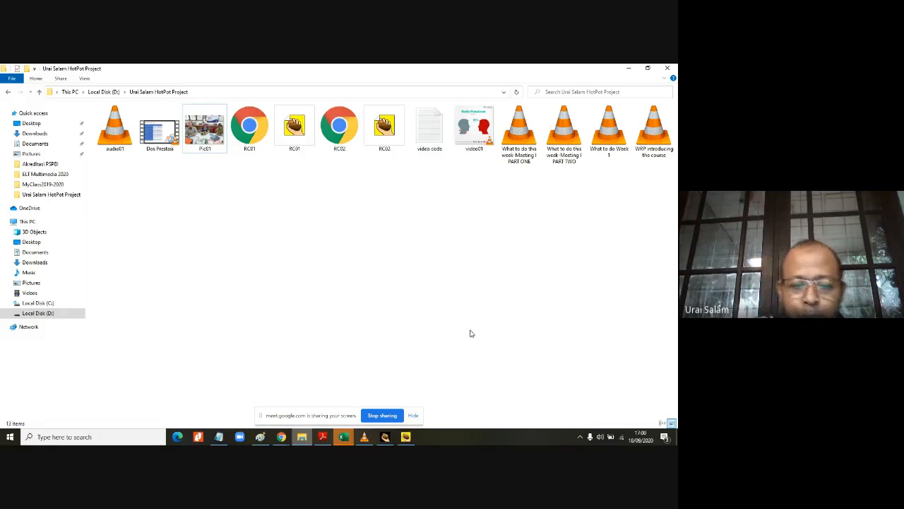
Step: Back in JQuiz, start a new line below the reading passage and load the local picture Pic01 for insertion there
left_click(406, 437)
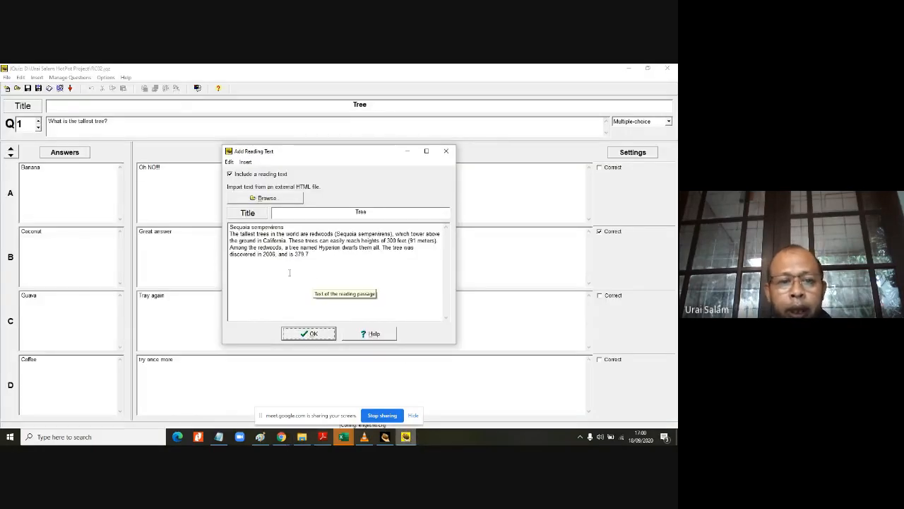
left_click(325, 258)
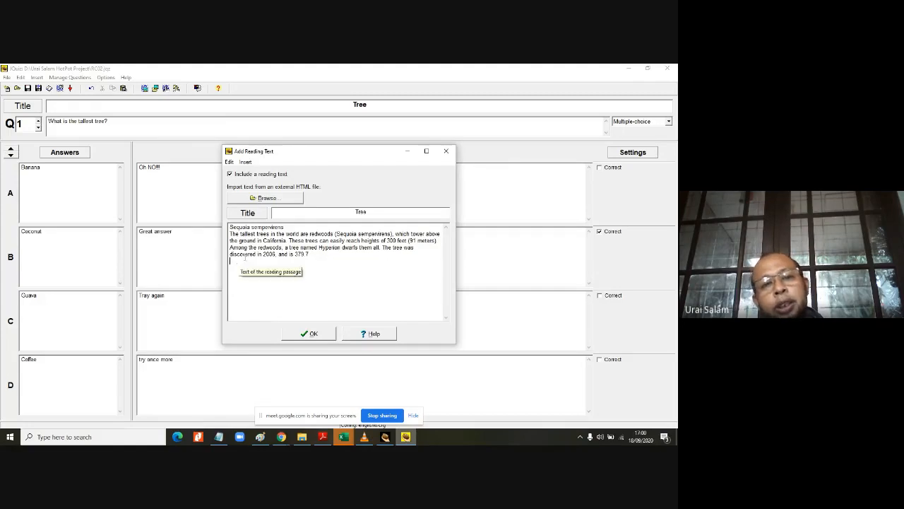
left_click(245, 162)
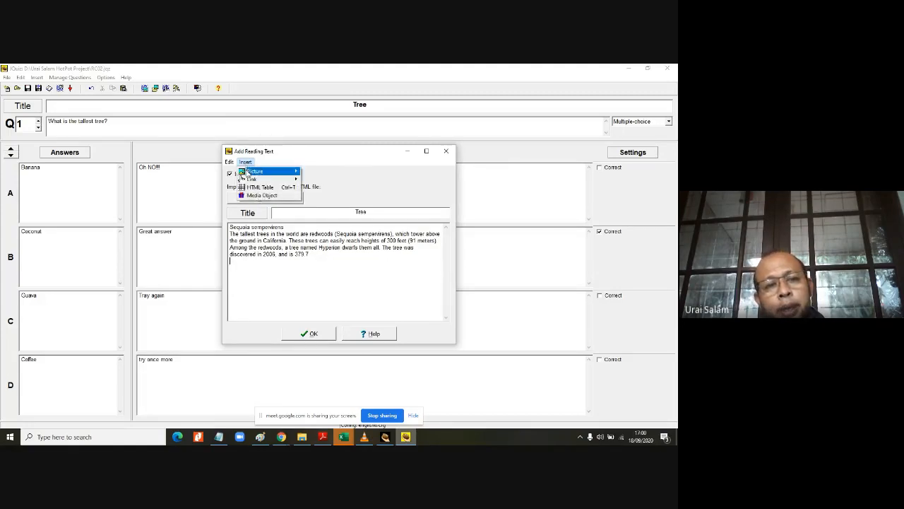
mouse_move(278, 171)
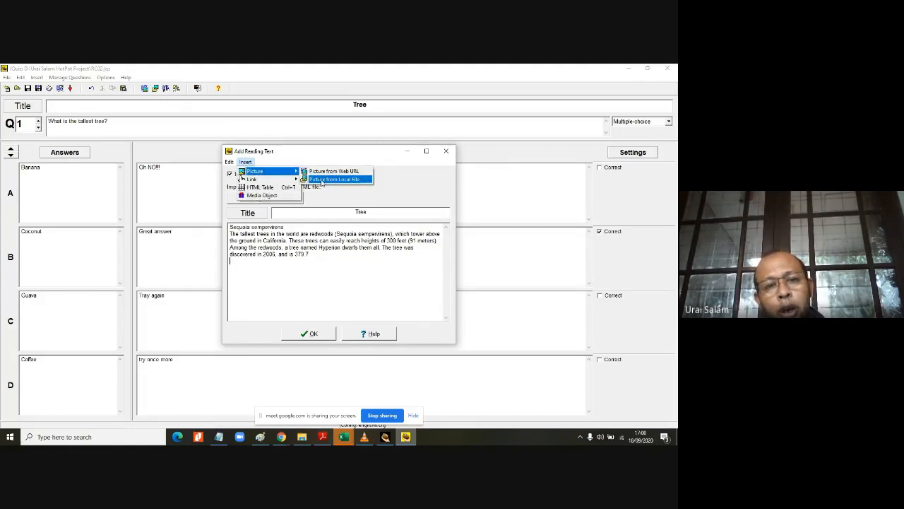
left_click(325, 179)
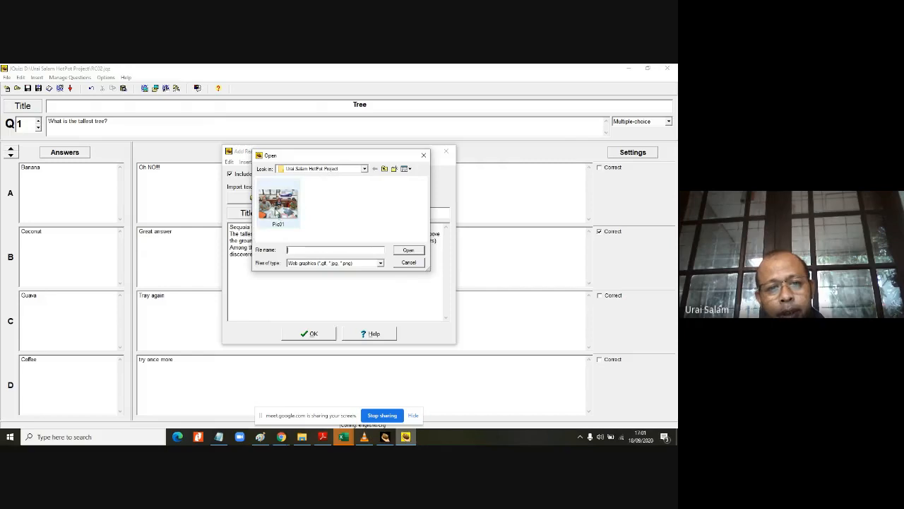
double_click(276, 207)
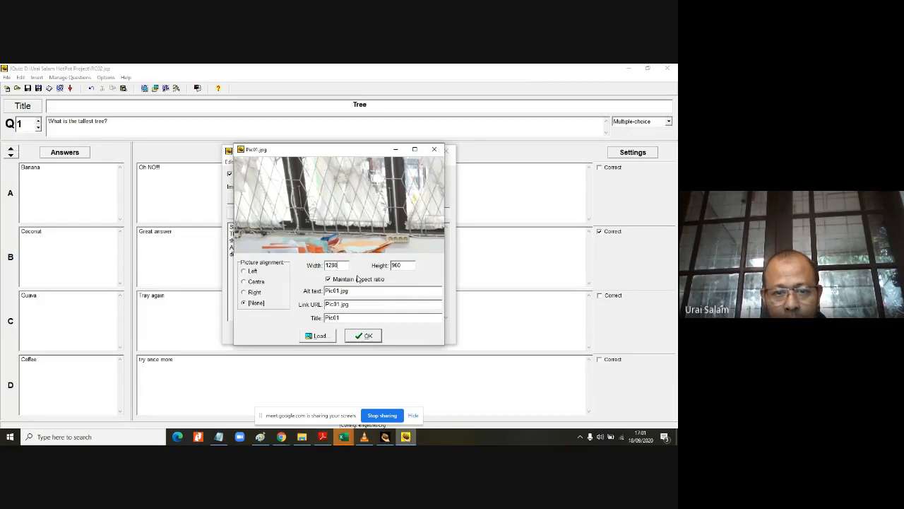
Step: Set the Pic01 picture's width to 350 with its aspect ratio maintained, and insert it into the quiz's reading text
key("BackSpace")
key("BackSpace")
key("BackSpace")
key("BackSpace")
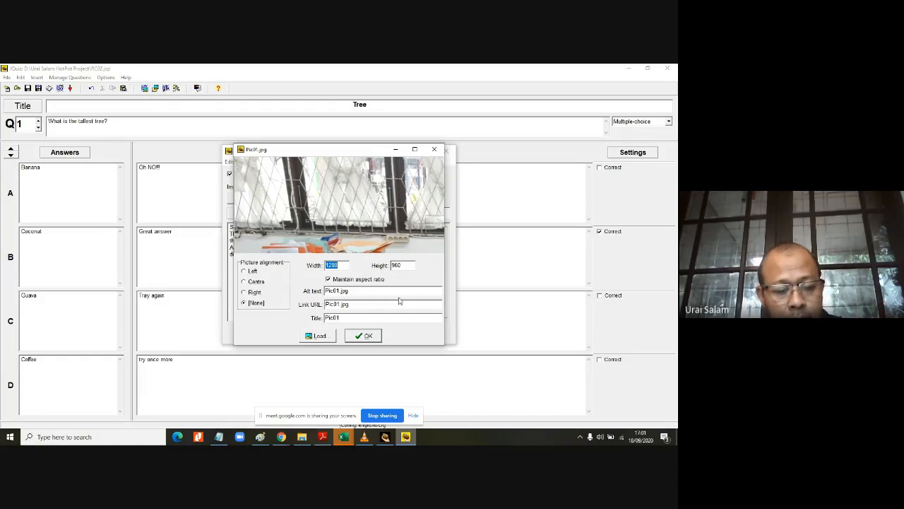
type("350")
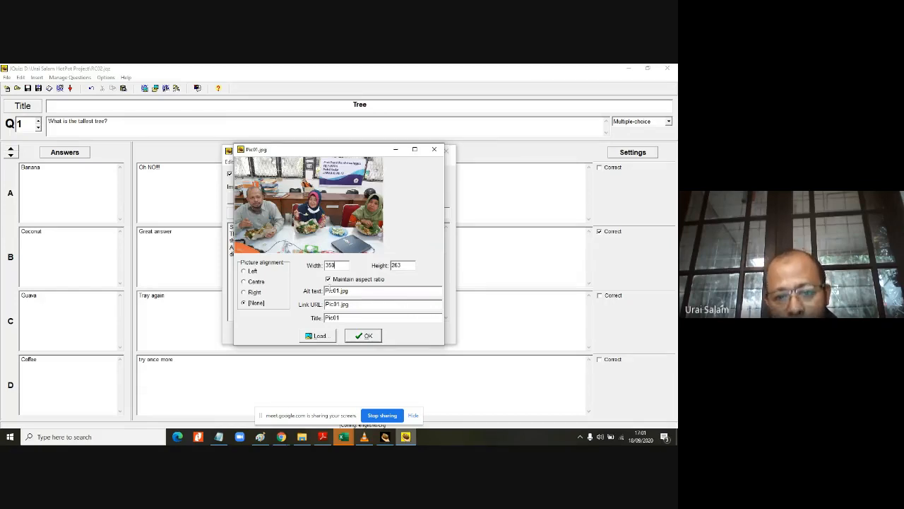
left_click(328, 280)
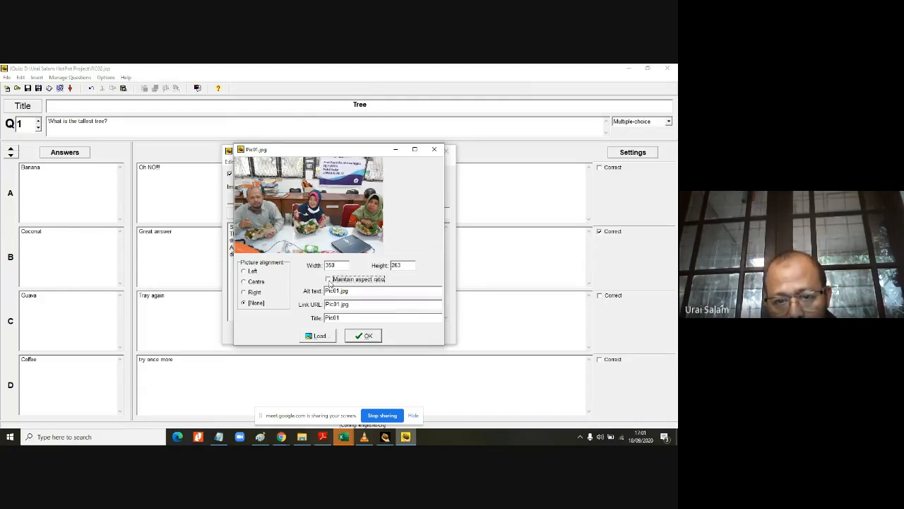
left_click(328, 280)
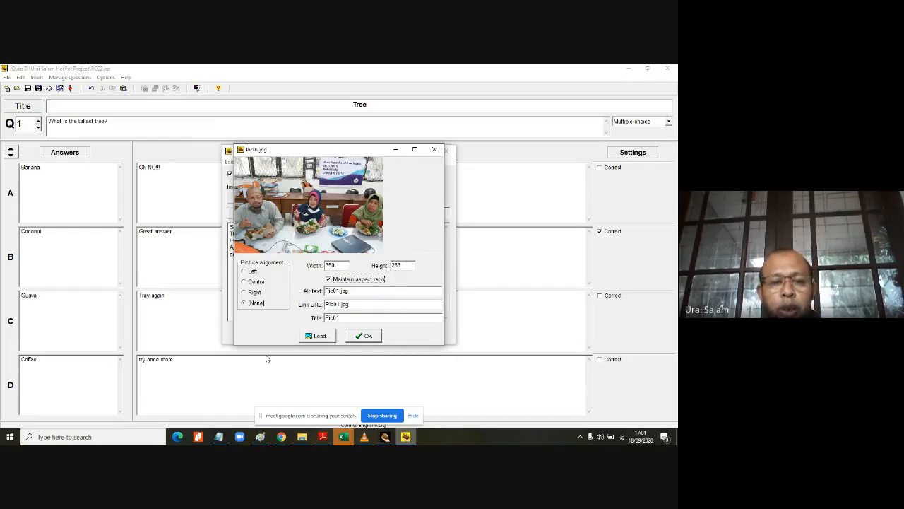
left_click(368, 338)
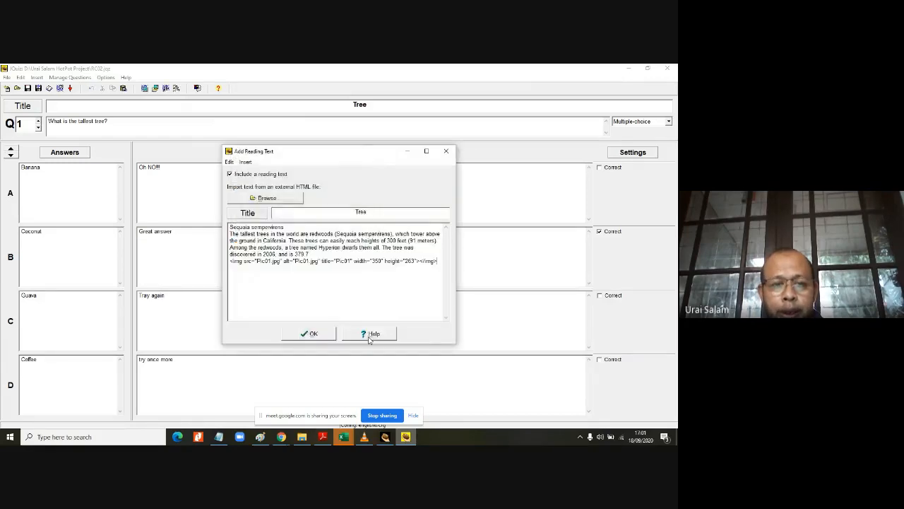
left_click(320, 338)
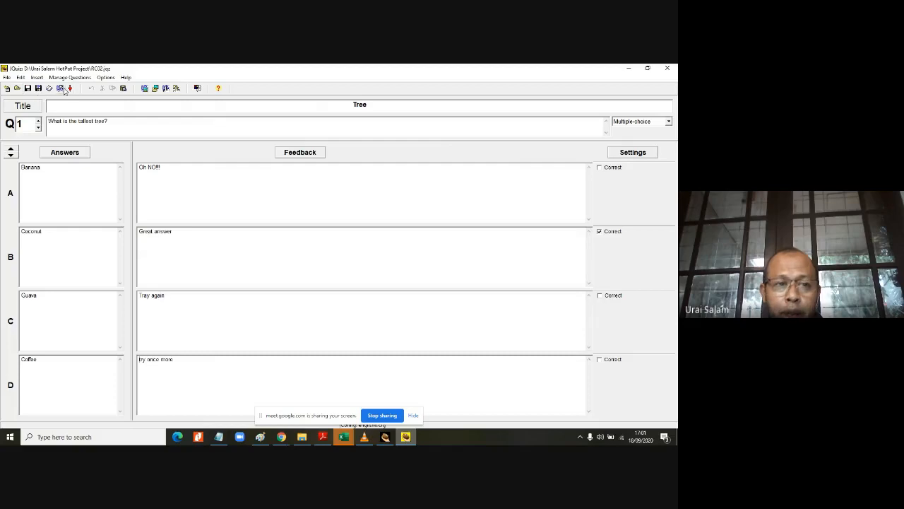
Step: Save the quiz and export it as web page RC02, replacing the existing file and viewing the page in the browser
left_click(28, 89)
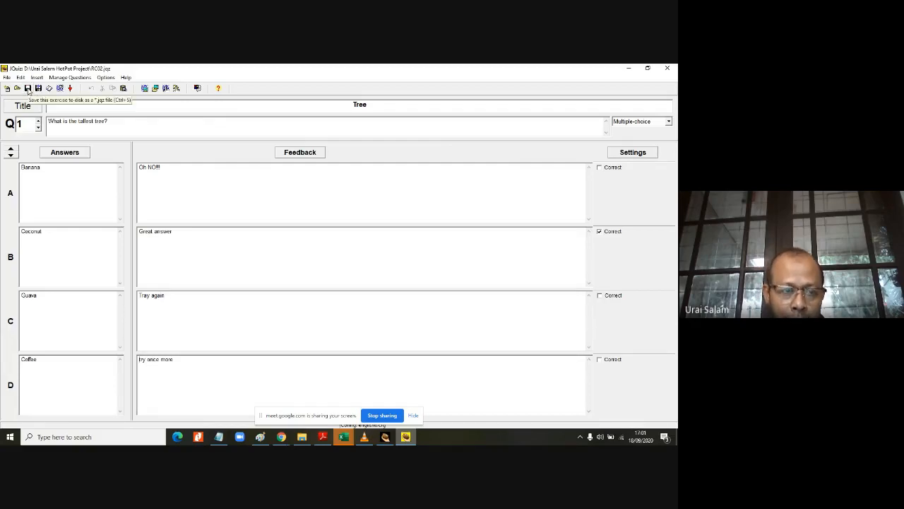
left_click(29, 90)
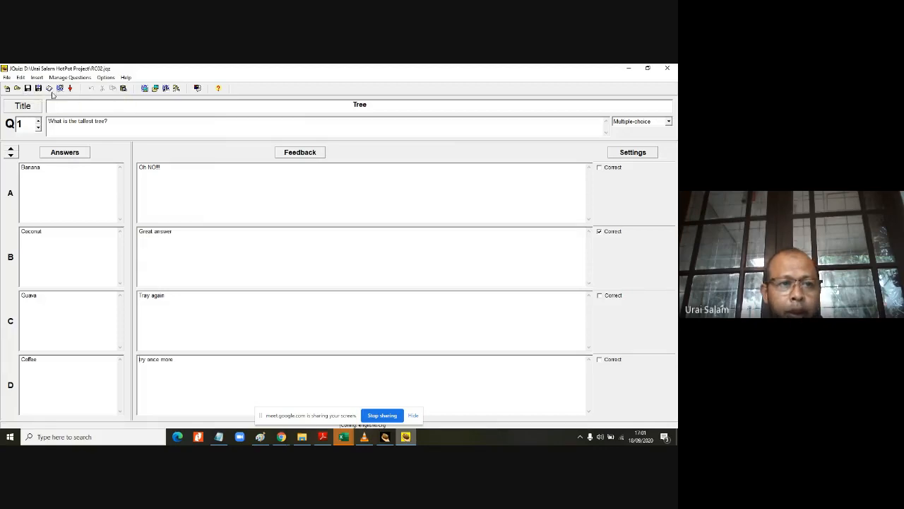
left_click(60, 88)
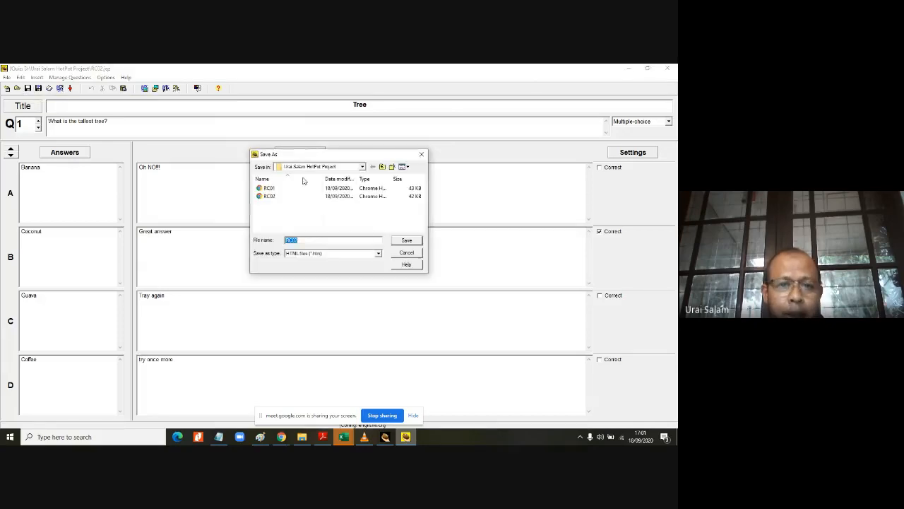
left_click(405, 240)
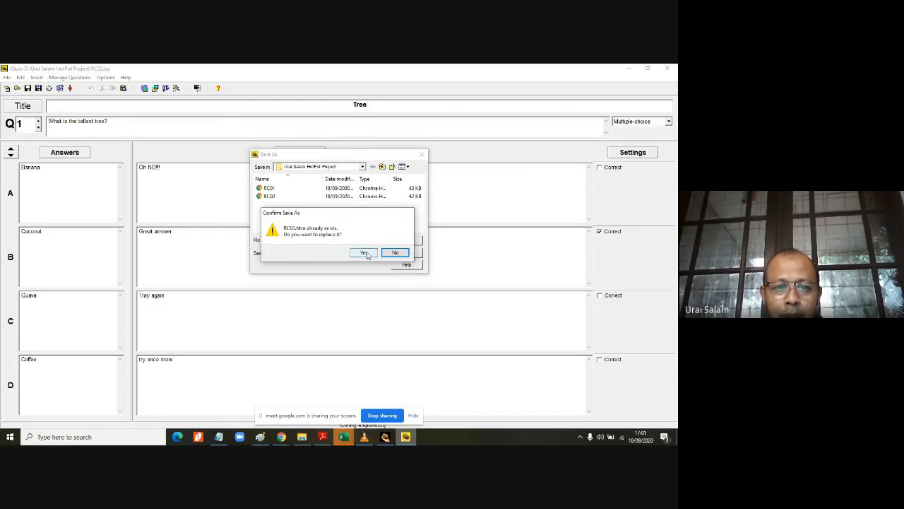
left_click(364, 252)
left_click(358, 242)
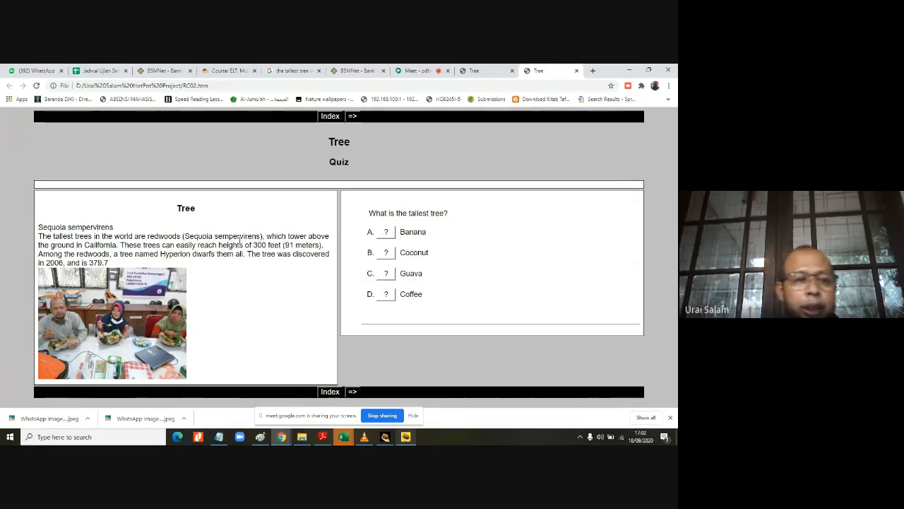
Step: Return to JQuiz, reopen the reading text, and start a new line below the picture code
left_click(406, 436)
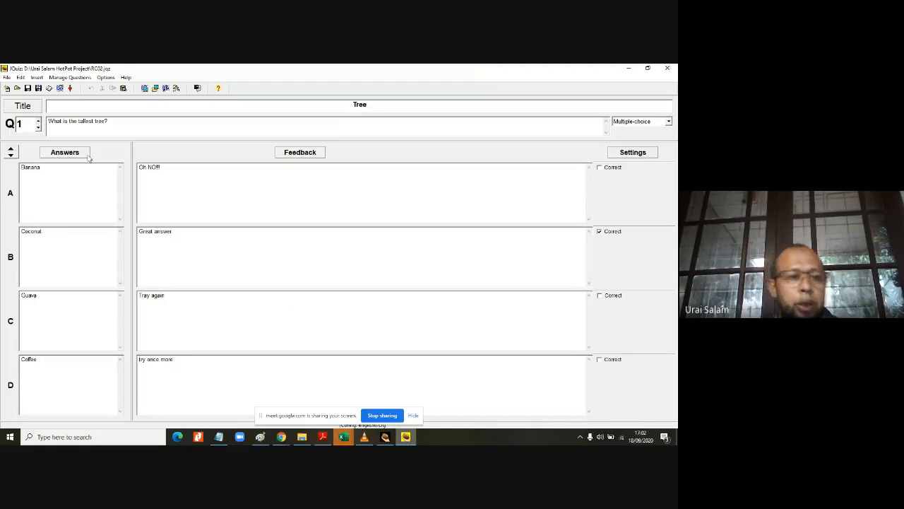
left_click(49, 88)
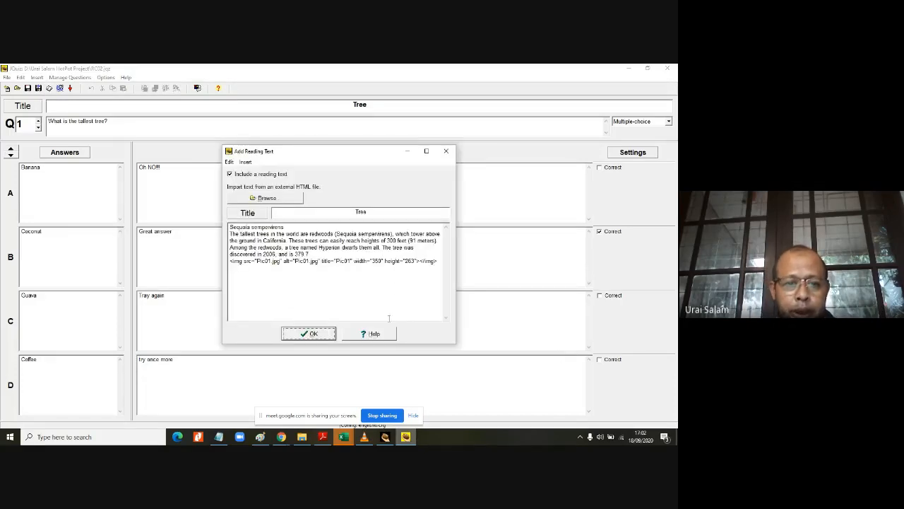
left_click(441, 261)
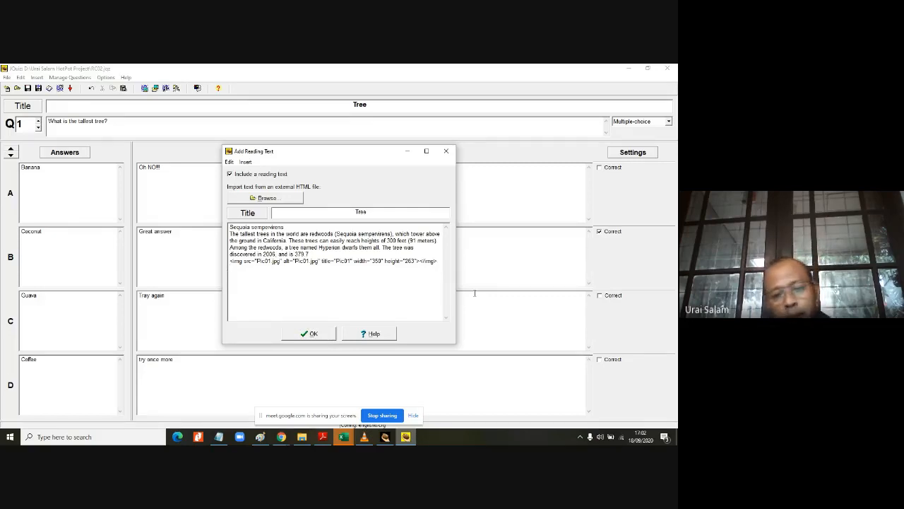
key("Return")
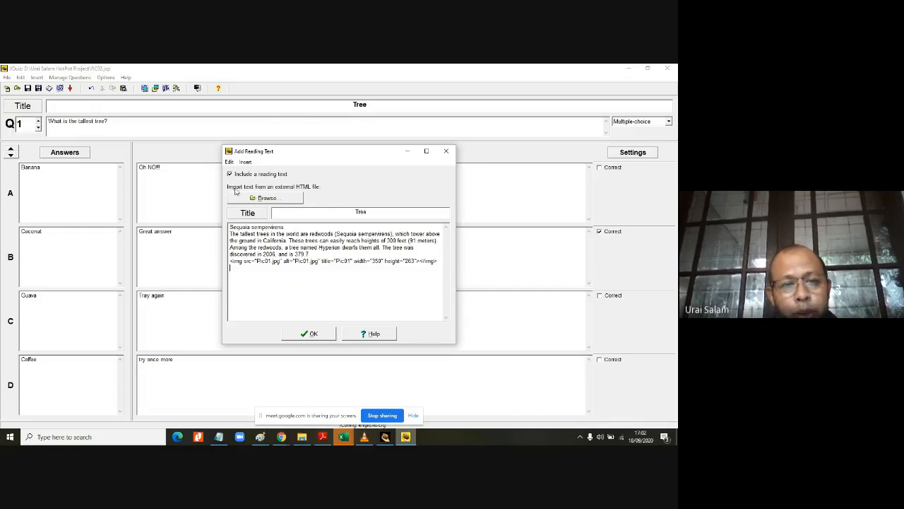
left_click(246, 162)
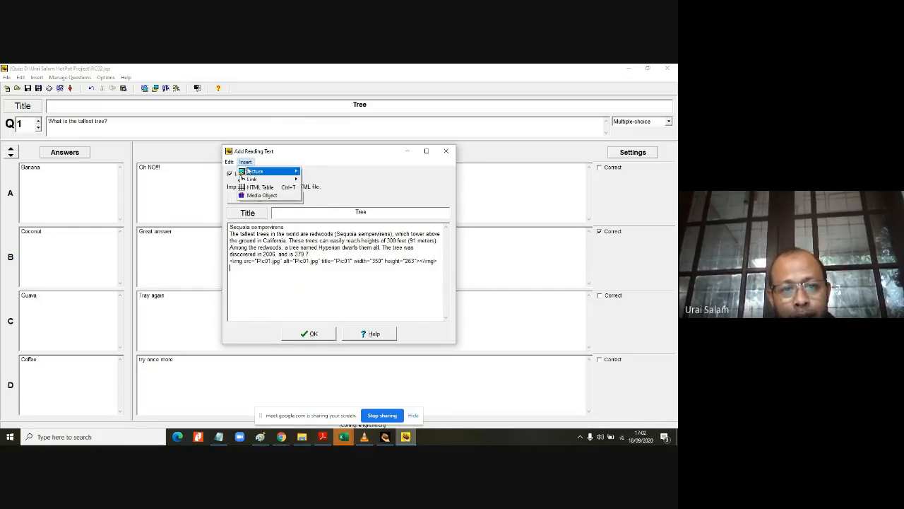
left_click(268, 196)
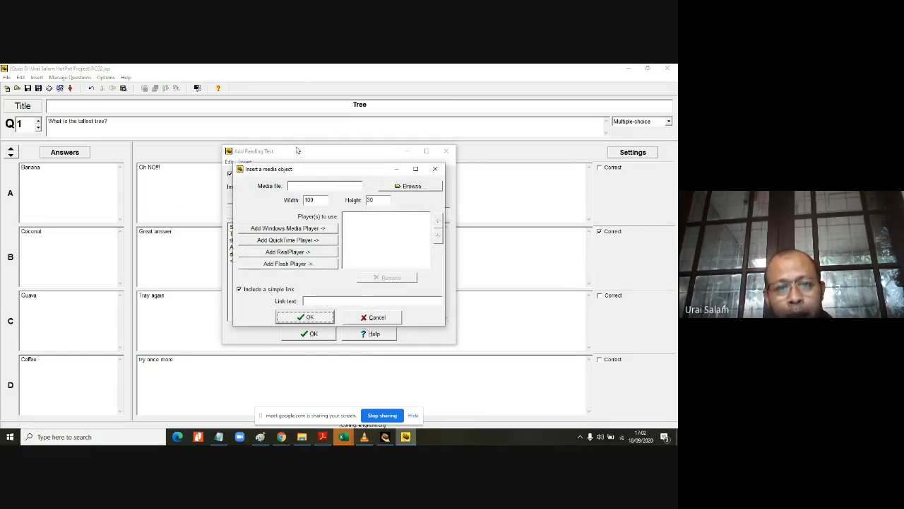
left_click(378, 317)
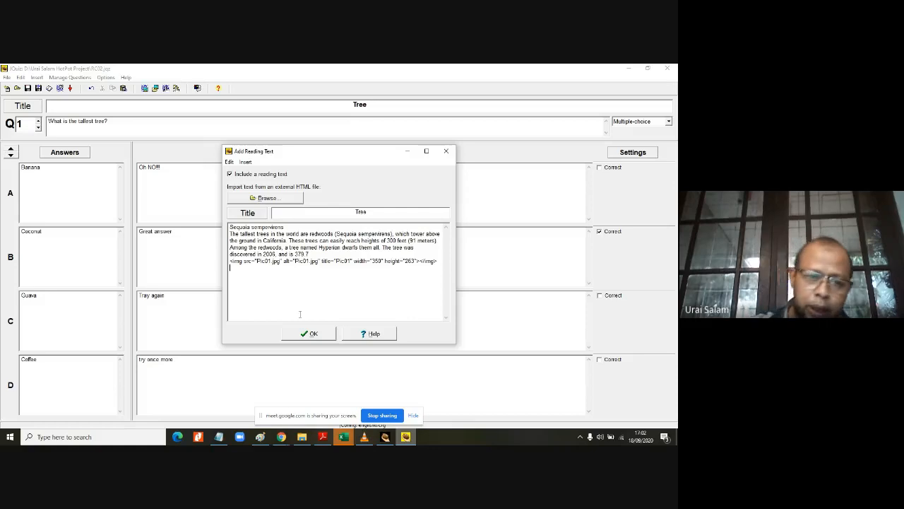
Step: Copy the non-autoplay audio controls block from the video code file in Notepad and paste it below the picture code in JQuiz's reading text
key("Return")
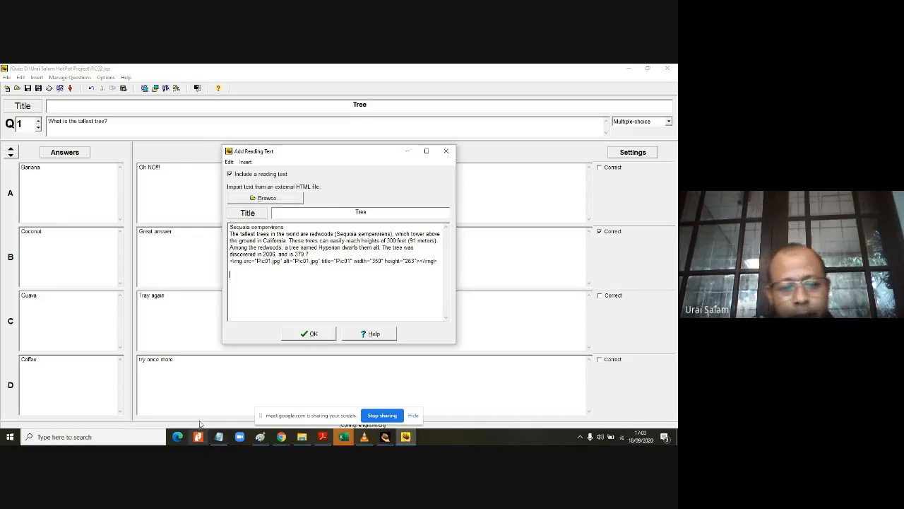
left_click(220, 437)
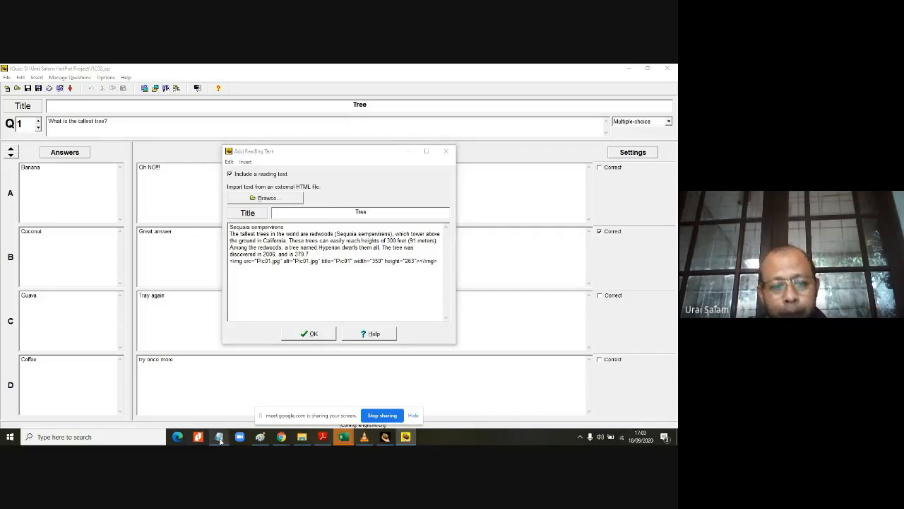
left_click(249, 378)
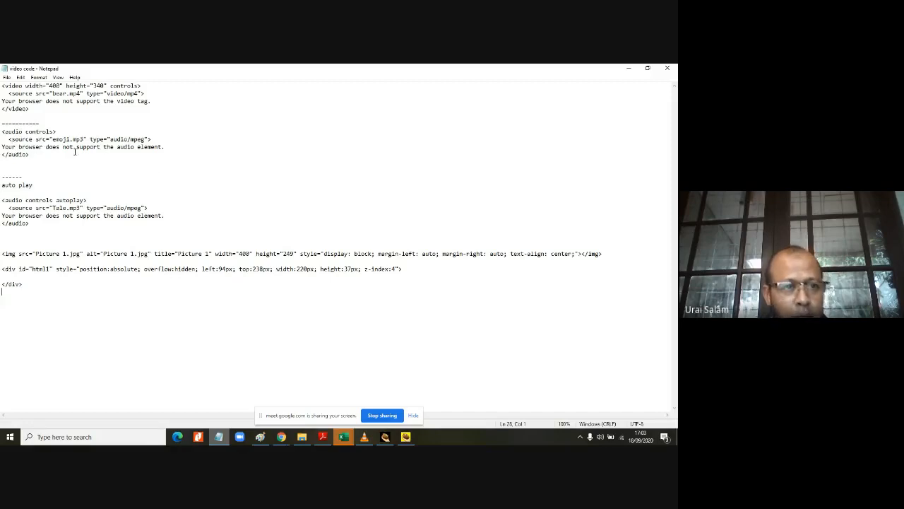
left_click_drag(2, 132, 33, 156)
key("ctrl+c")
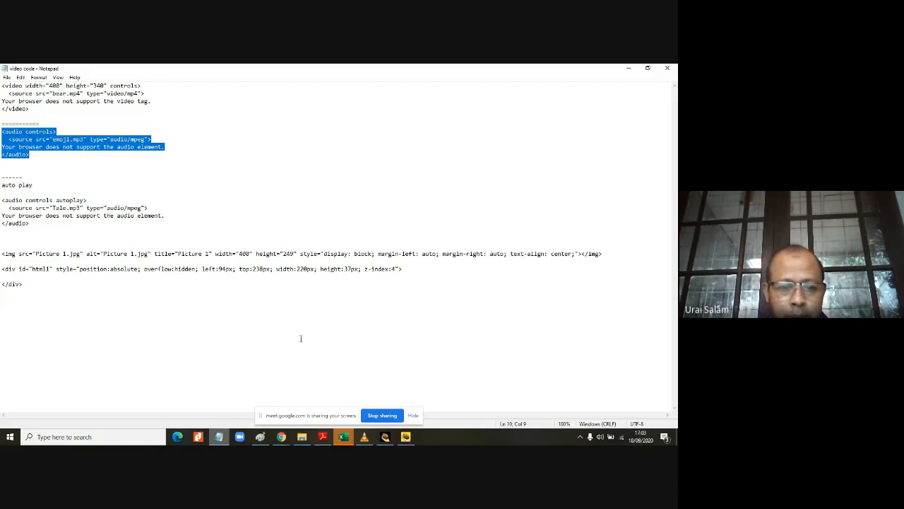
left_click(406, 437)
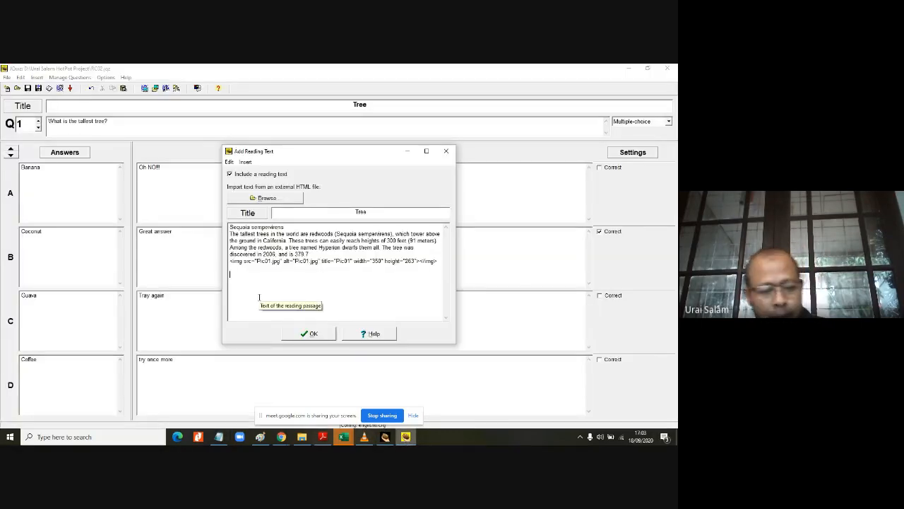
key("ctrl+v")
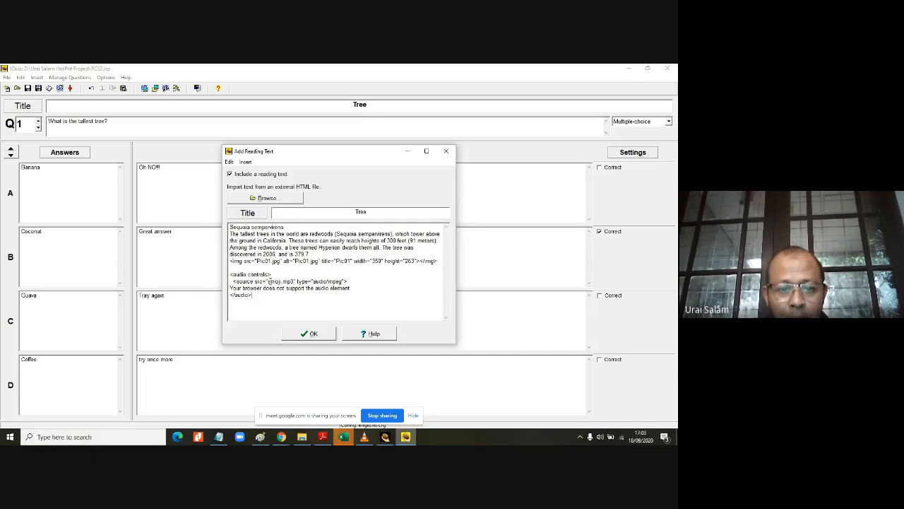
Step: Switch to File Explorer and check the audio file's name in the HotPot project folder
left_click(303, 436)
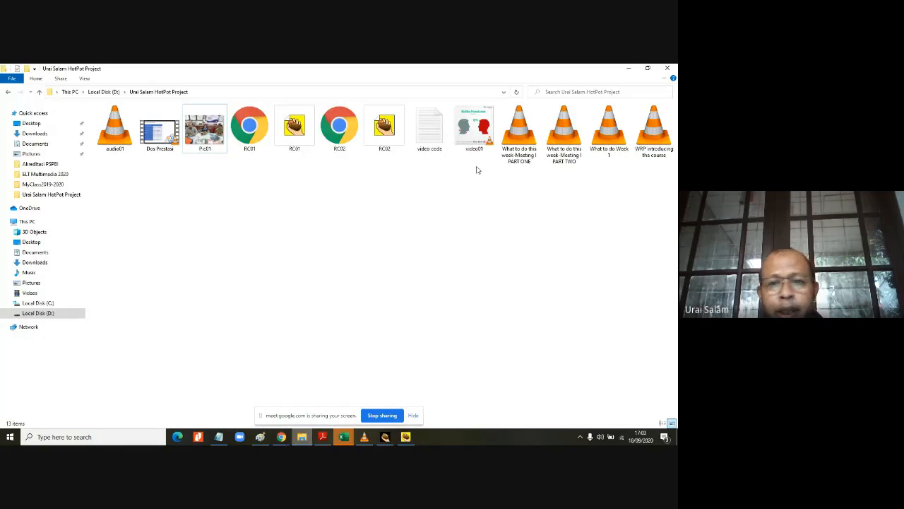
left_click(118, 154)
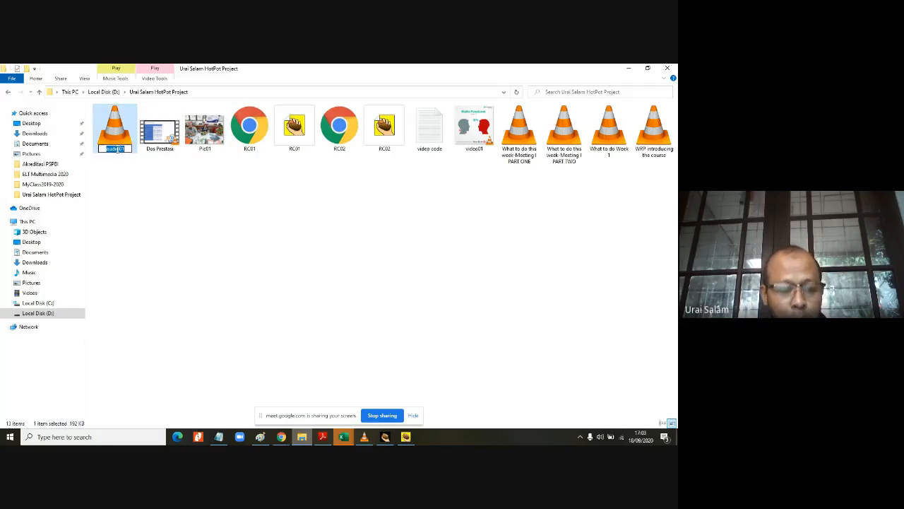
left_click(118, 149)
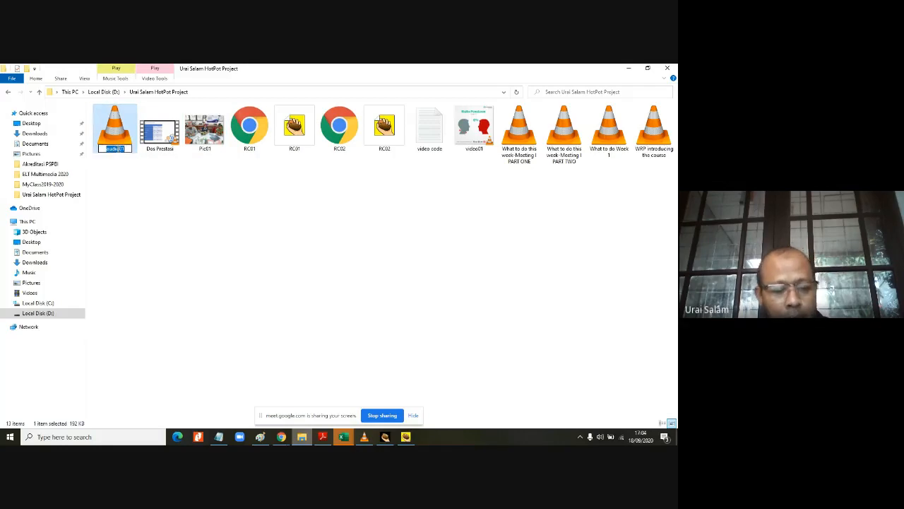
left_click(168, 224)
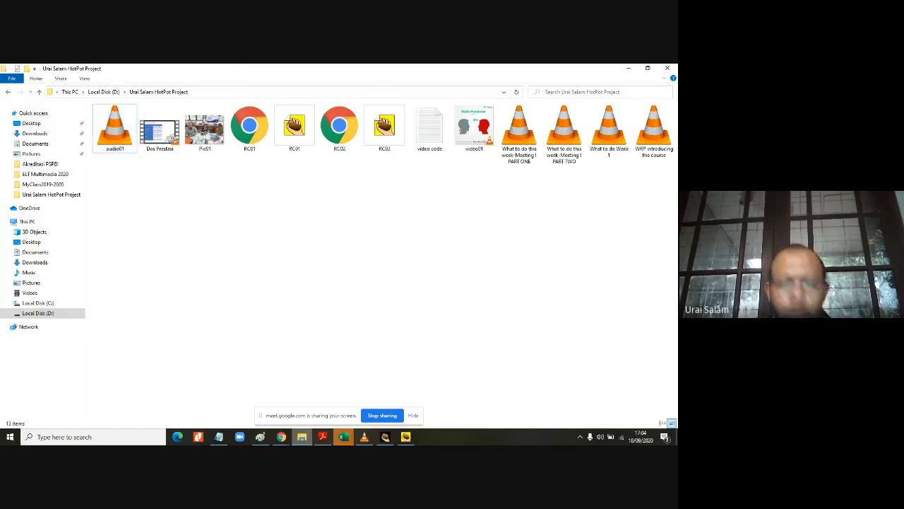
Step: Back in JQuiz, replace the name emoji in the pasted audio source with audio01
left_click(406, 436)
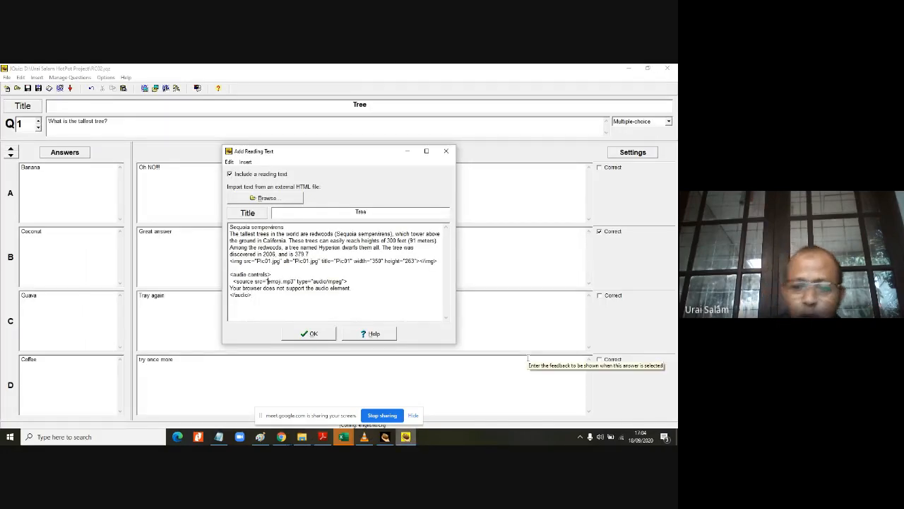
key("Delete")
key("Delete")
key("Delete")
key("Delete")
key("Delete")
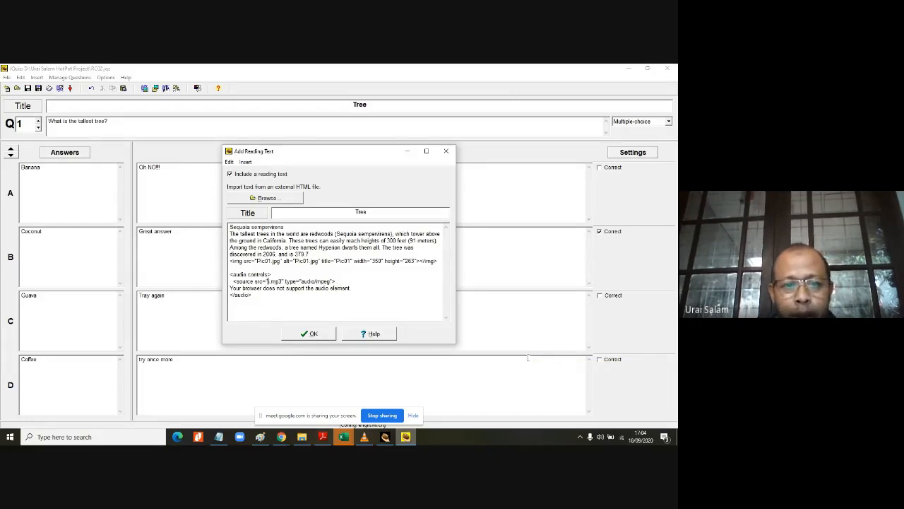
type("audio01")
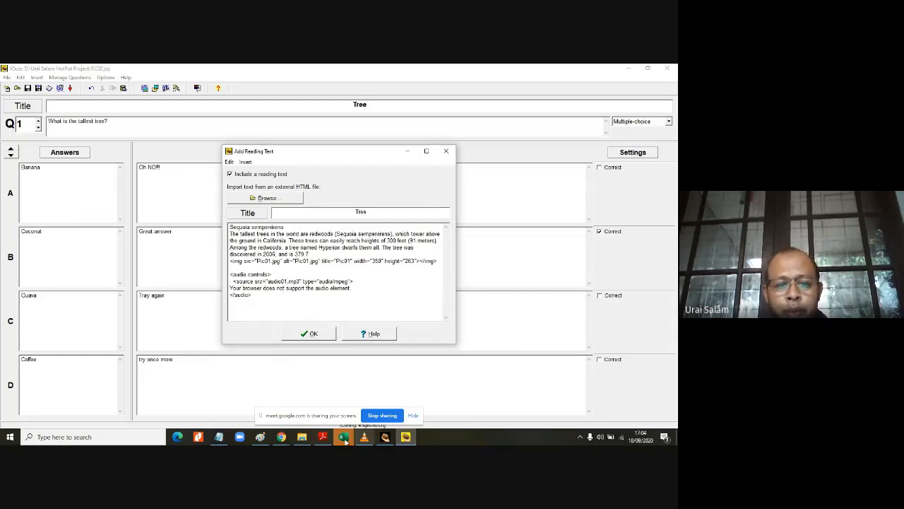
Step: Check the project folder in File Explorer, then return to JQuiz and change the audio source's file extension to ogg
left_click(302, 436)
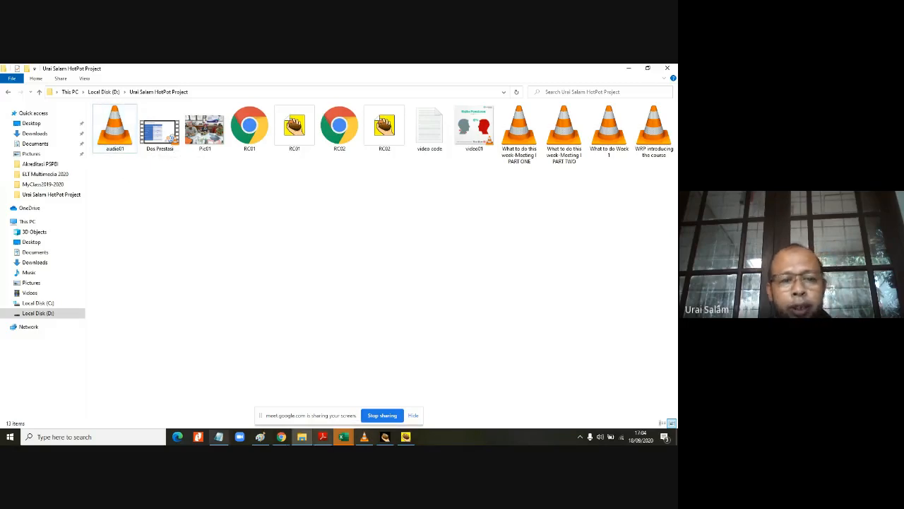
left_click(405, 437)
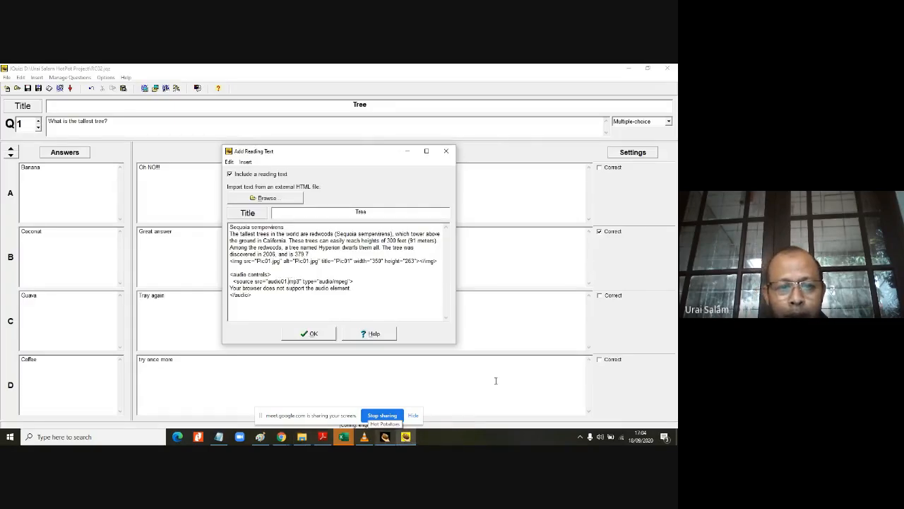
key("BackSpace")
key("BackSpace")
key("BackSpace")
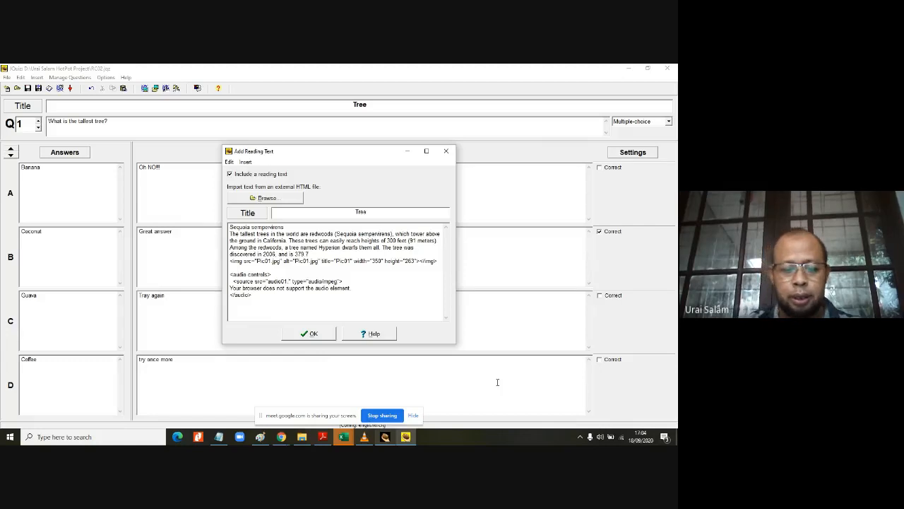
type("ogg")
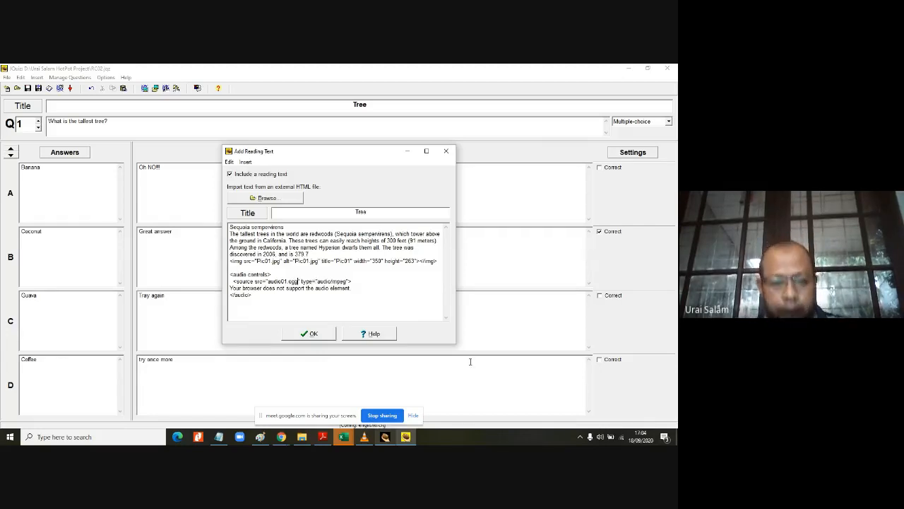
Step: Accept the edited reading text, save the quiz, and export it as the web page RC02, replacing the existing file
left_click(313, 334)
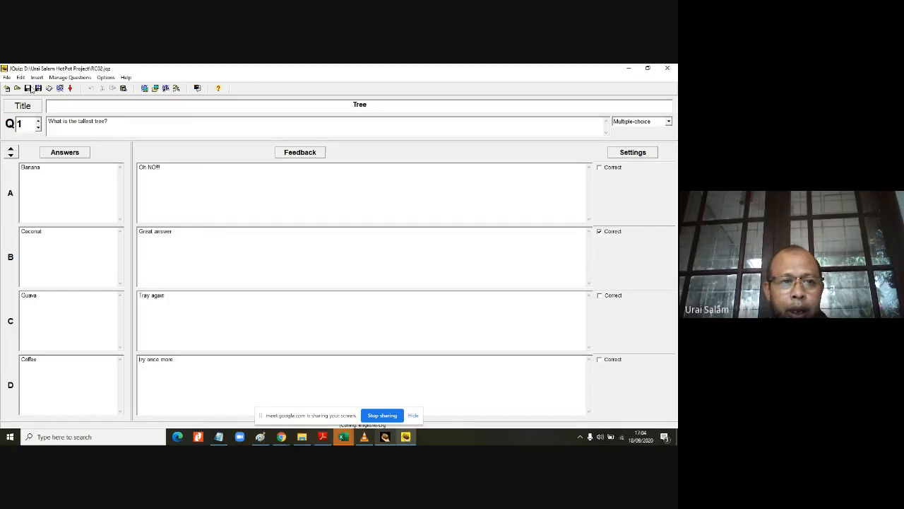
left_click(28, 89)
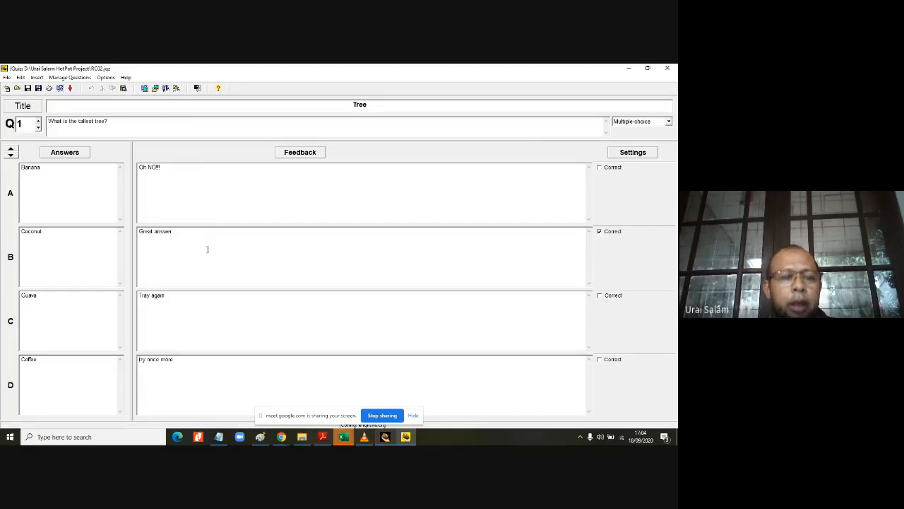
left_click(60, 88)
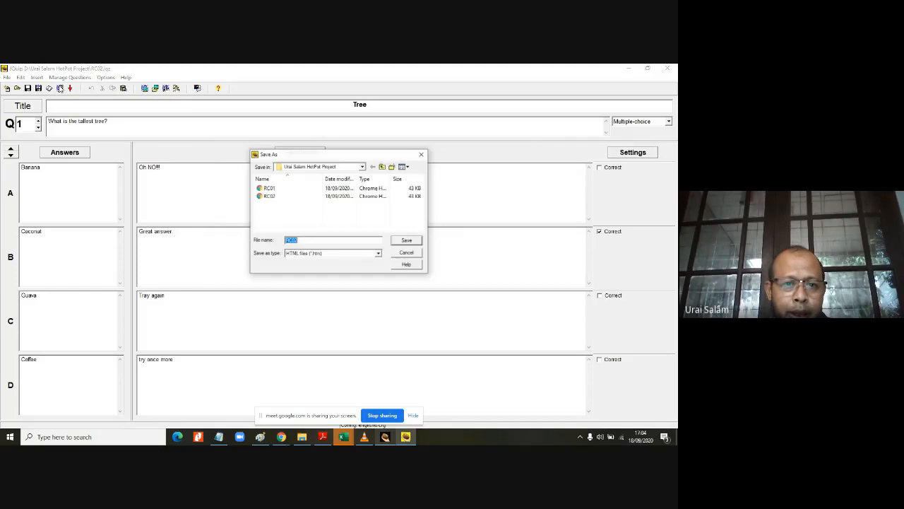
left_click(399, 241)
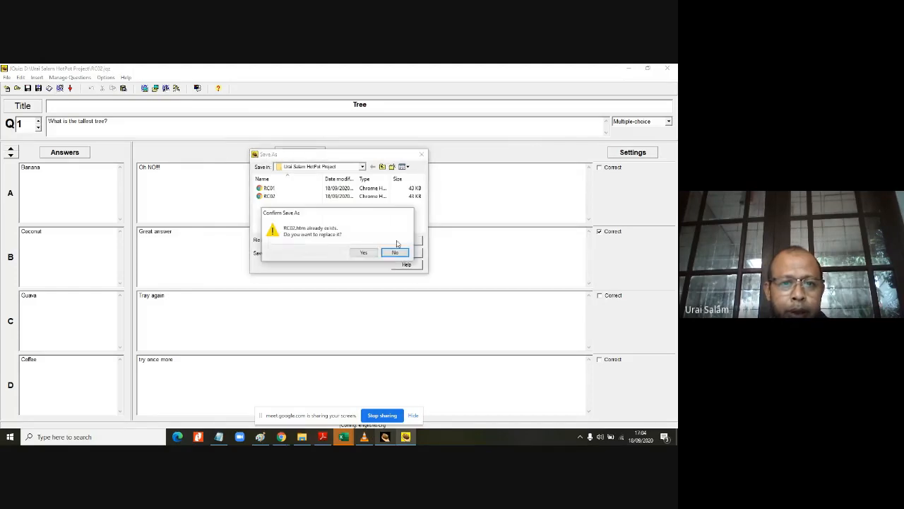
left_click(364, 255)
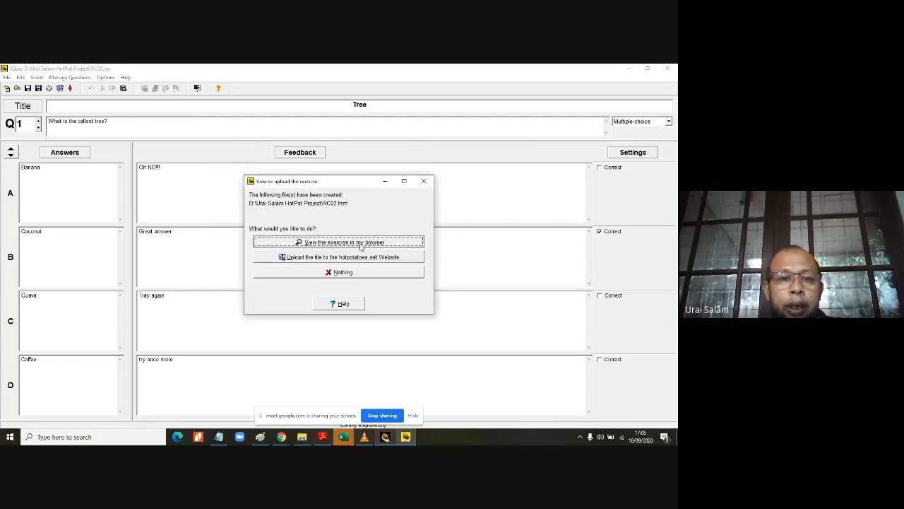
Step: View the exported exercise in the browser and test the audio player below the picture by playing and pausing it
left_click(360, 241)
scroll(235, 252, "down", 1)
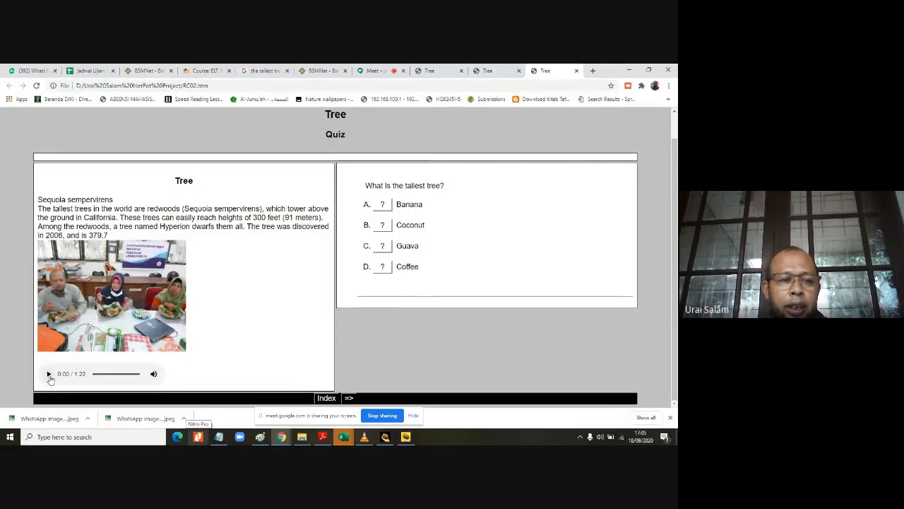
left_click(49, 375)
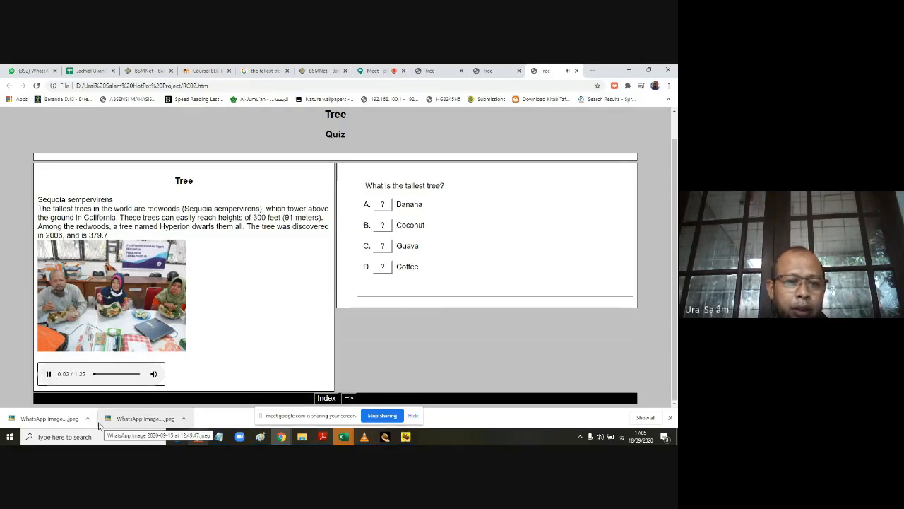
left_click(48, 374)
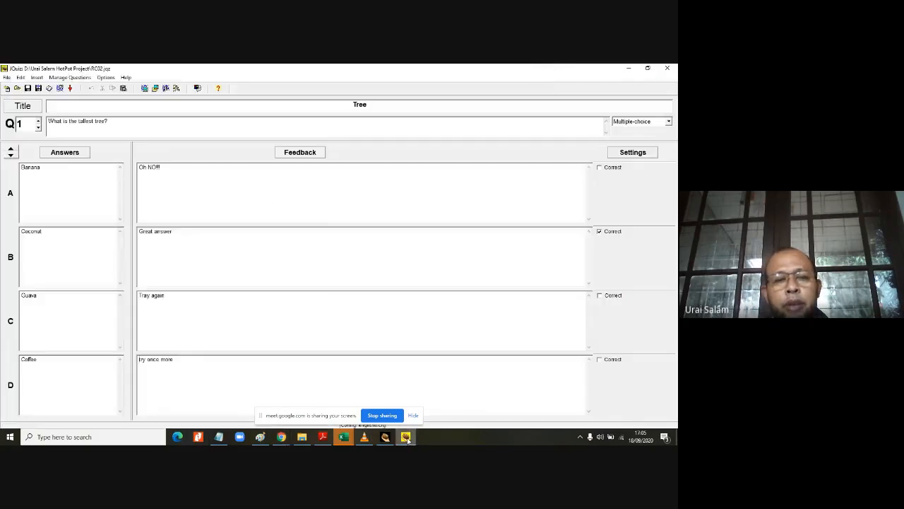
Step: Copy the video controls block from the video code file in Notepad and paste it below the audio code in JQuiz's reading text
left_click(405, 436)
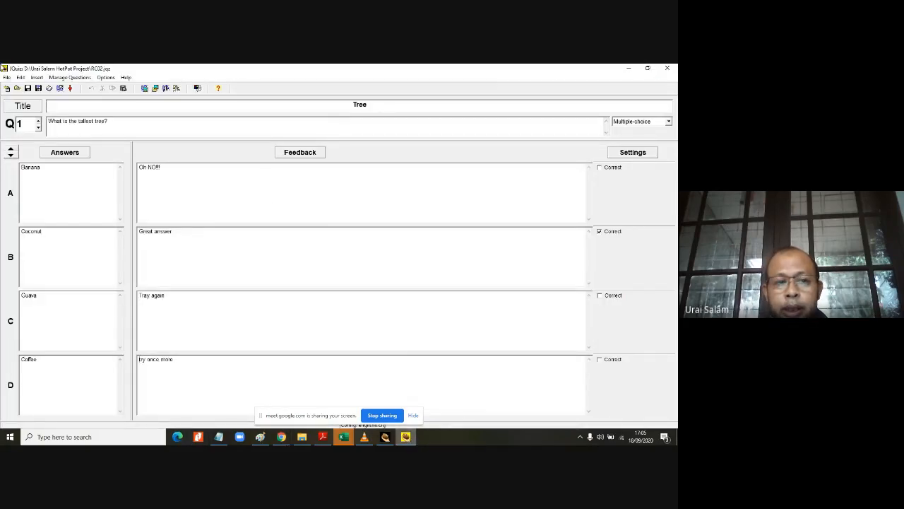
left_click(49, 88)
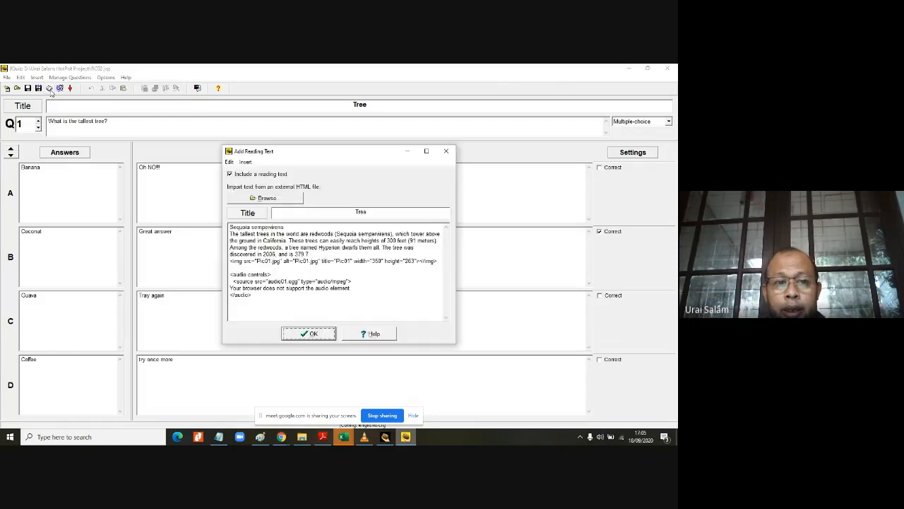
left_click(266, 297)
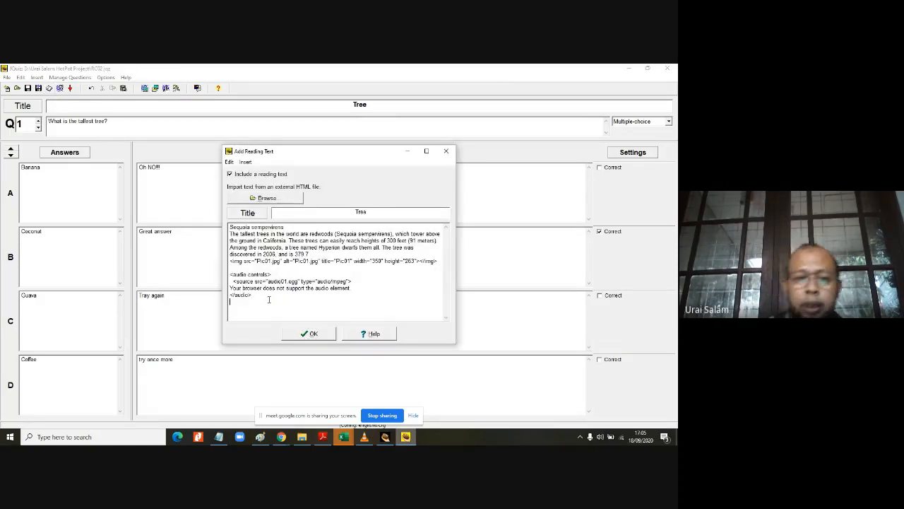
key("Return")
key("Return")
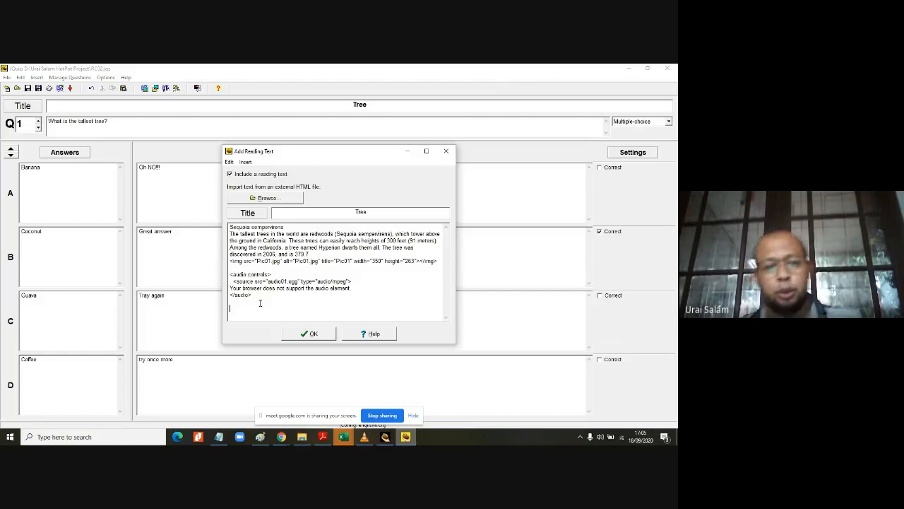
left_click(219, 437)
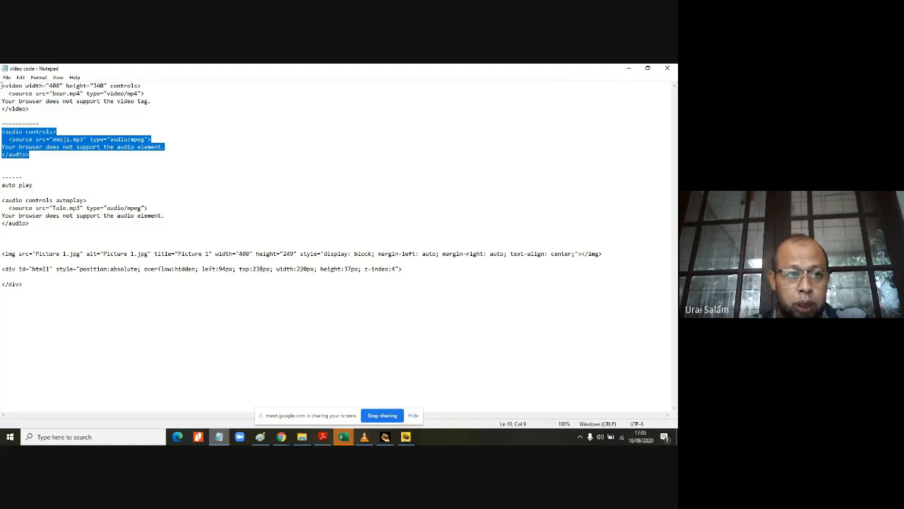
left_click_drag(1, 86, 33, 108)
key("ctrl+c")
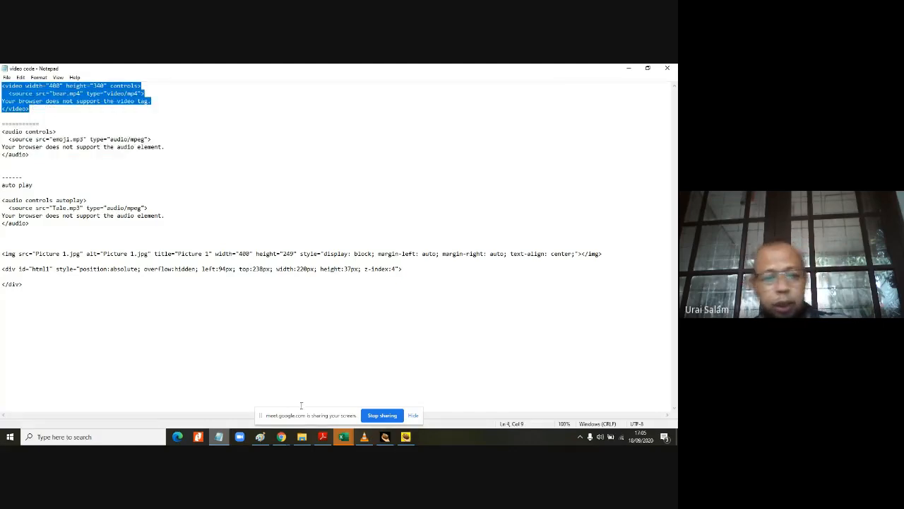
left_click(408, 437)
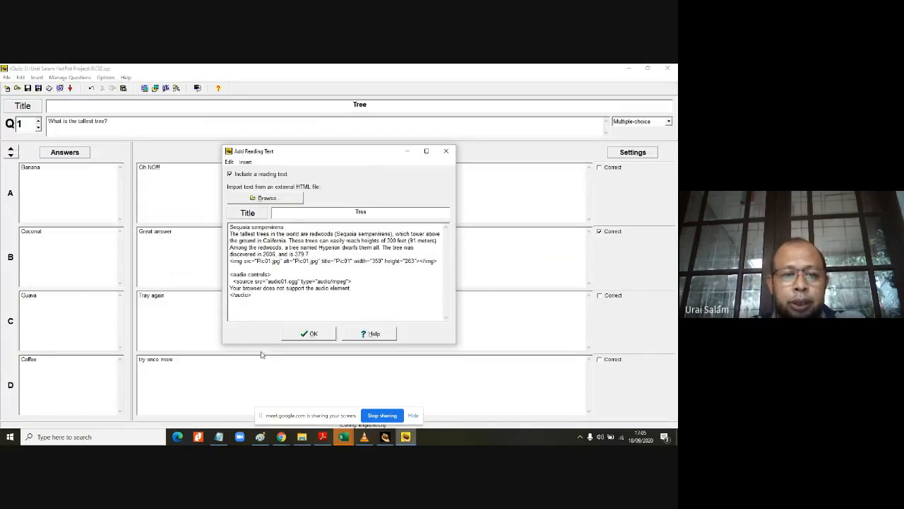
key("ctrl+v")
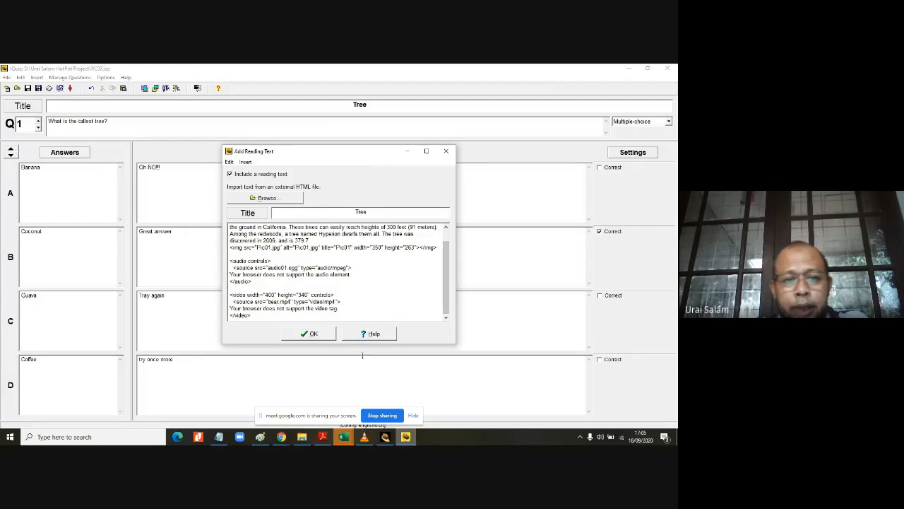
Step: Replace the name bear in the pasted video source with video01, checking the video file in File Explorer's HotPot project folder
left_click(267, 301)
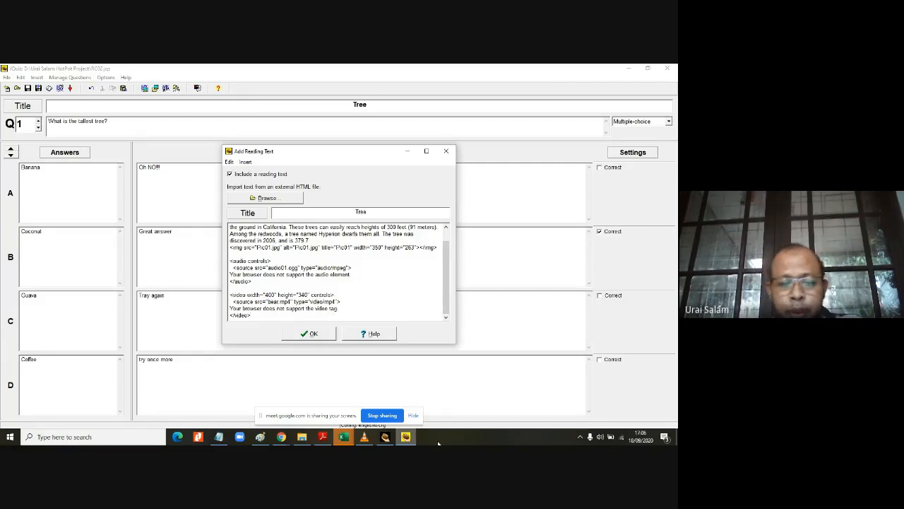
left_click(302, 438)
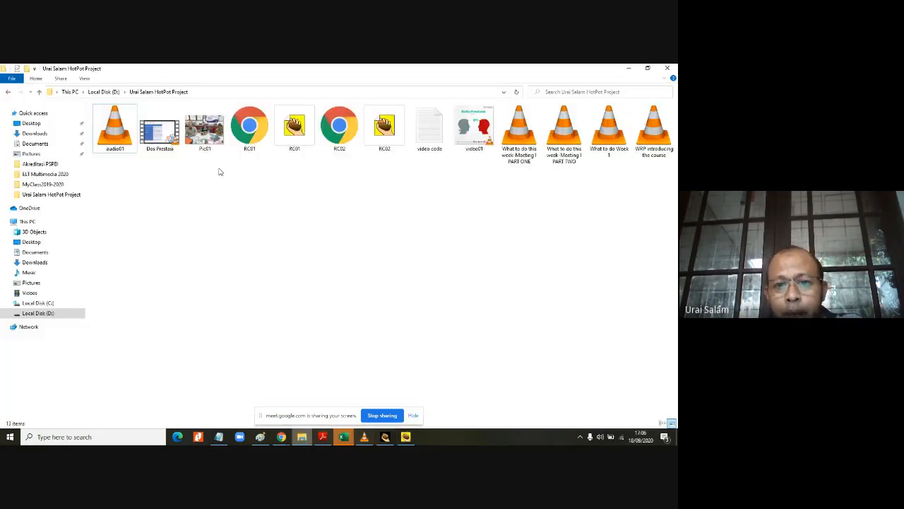
left_click(463, 144)
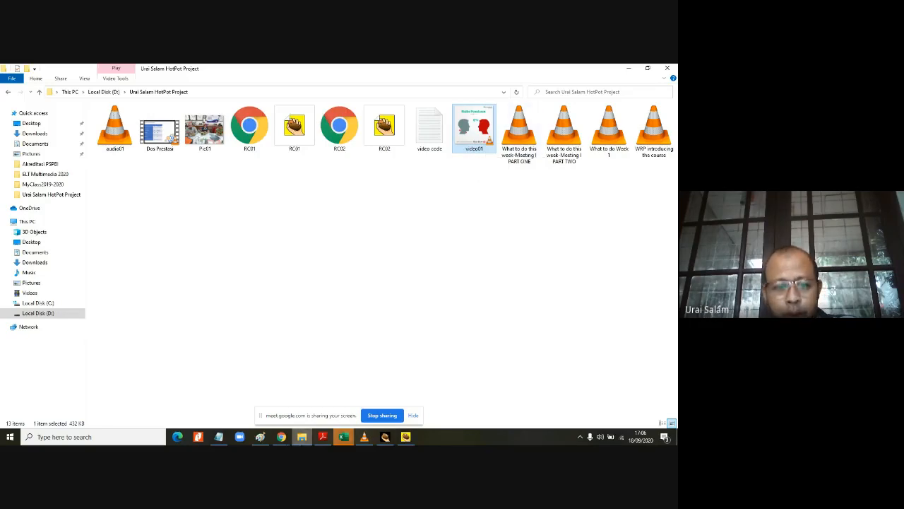
left_click(406, 437)
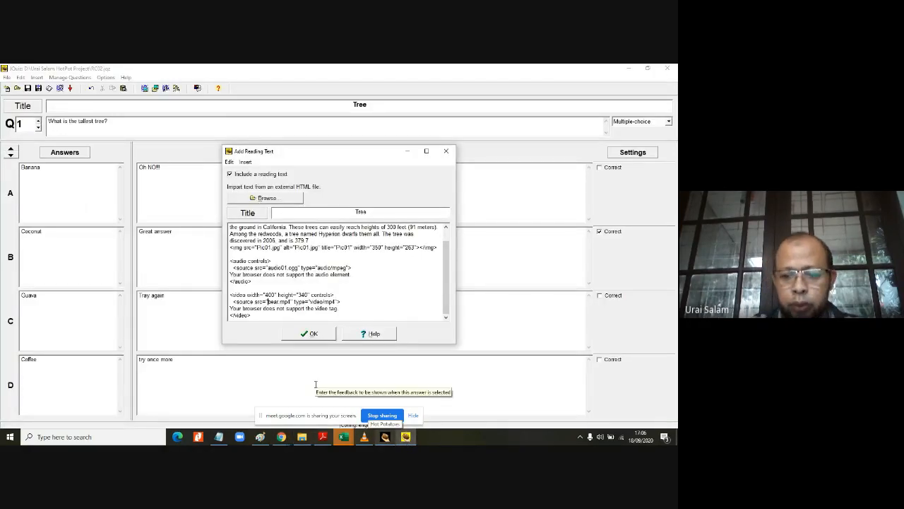
key("Delete")
key("Delete")
key("Delete")
key("Delete")
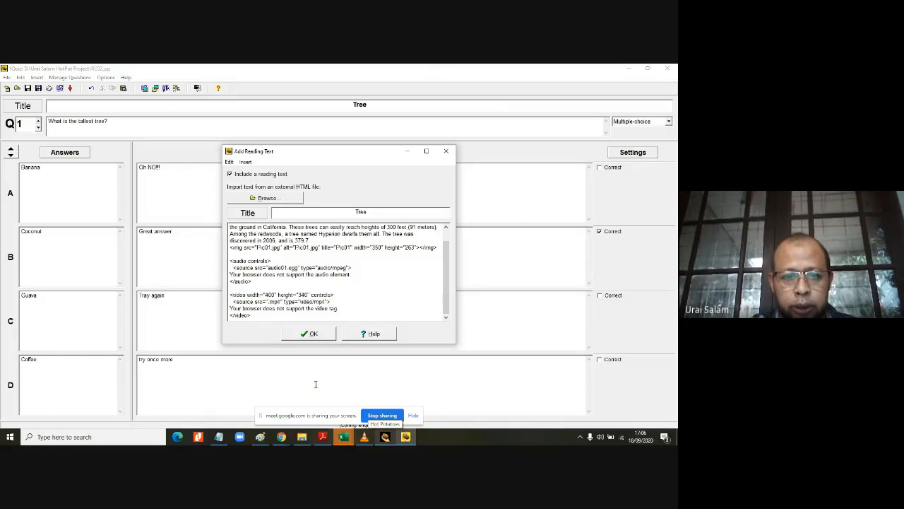
type("video")
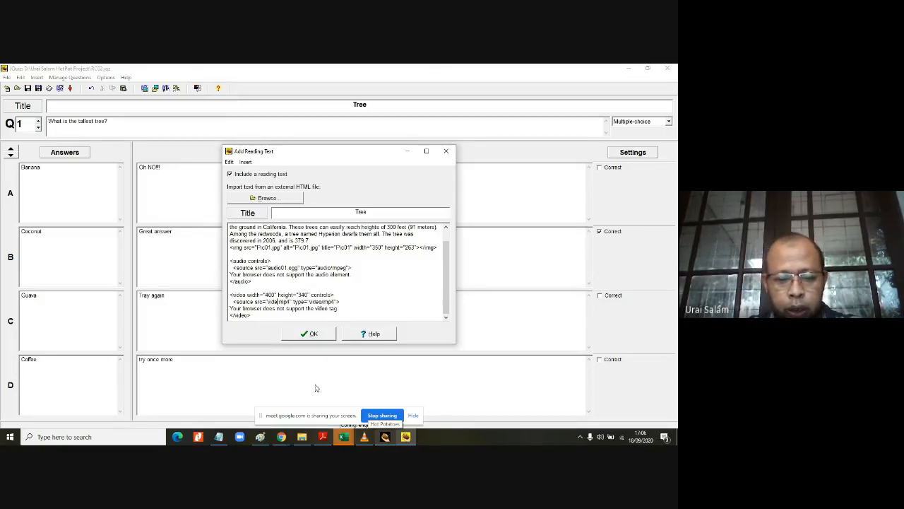
type("01")
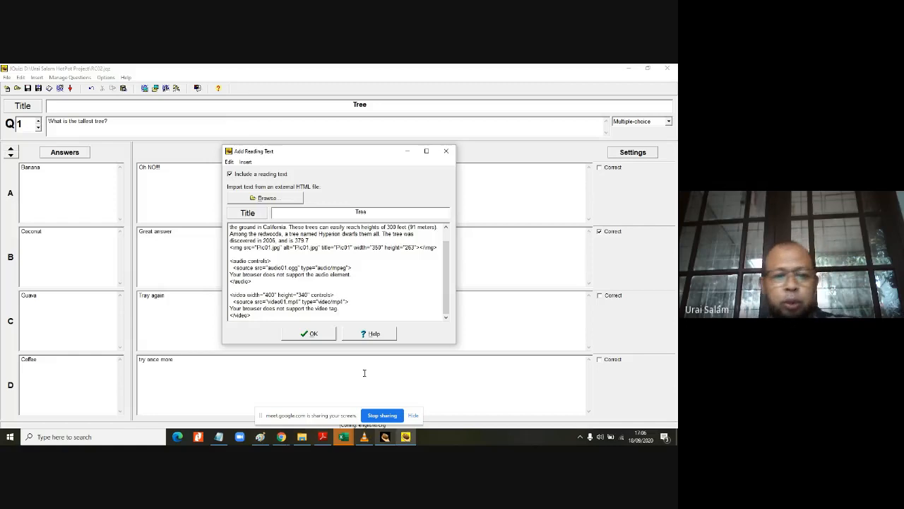
left_click(304, 437)
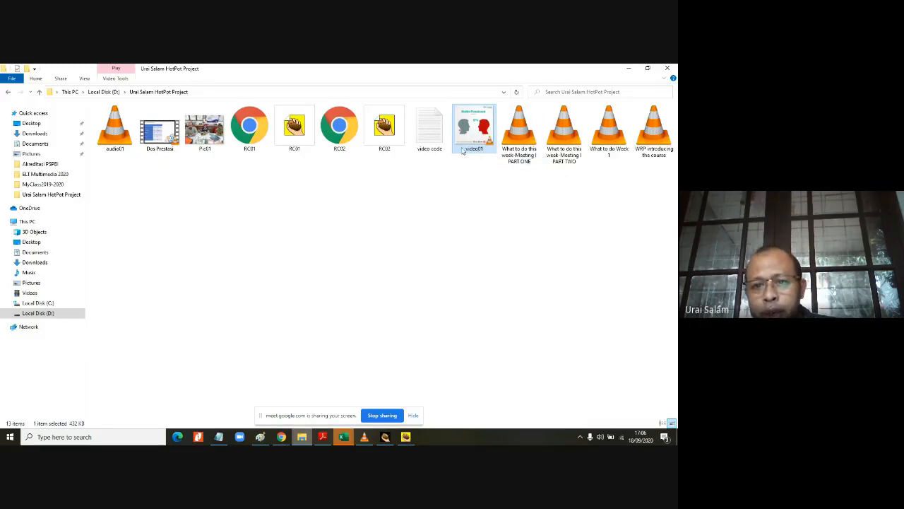
left_click(406, 436)
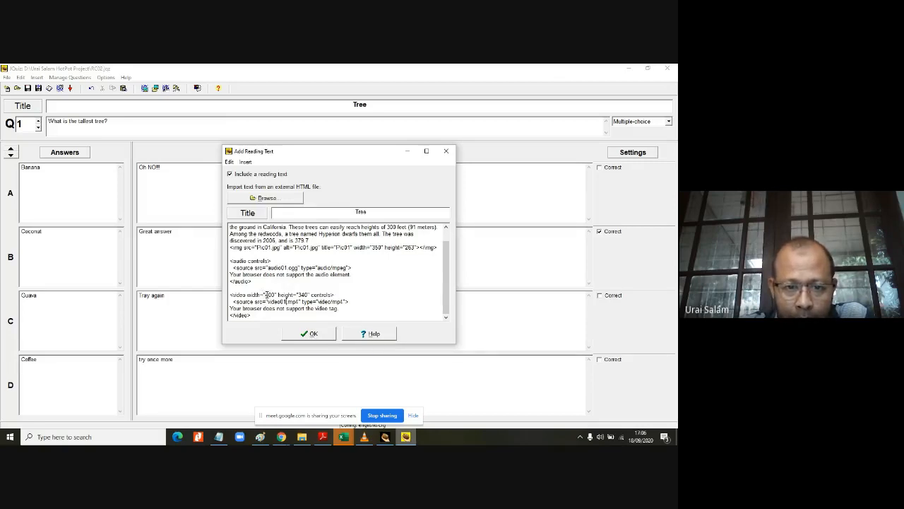
Step: Set the video's width to 200 and height to 170 in its code, and accept the reading text
left_click_drag(261, 295, 308, 298)
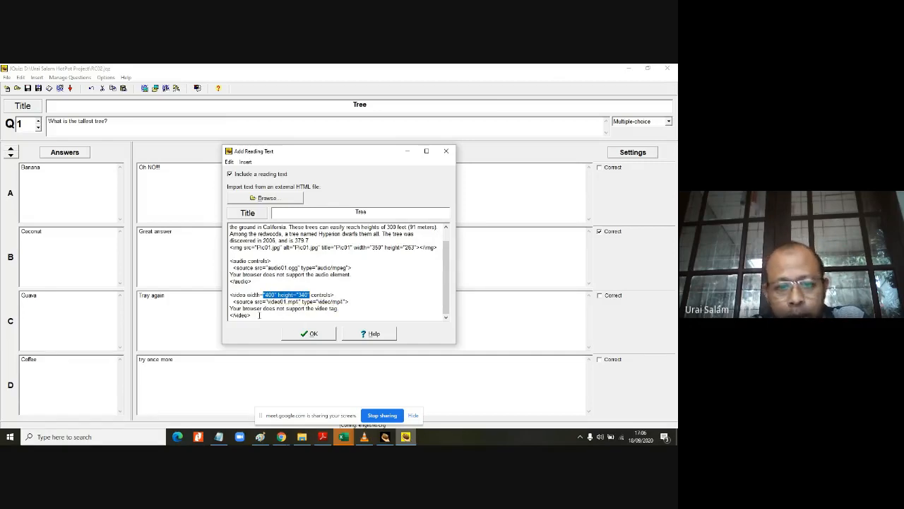
left_click(270, 295)
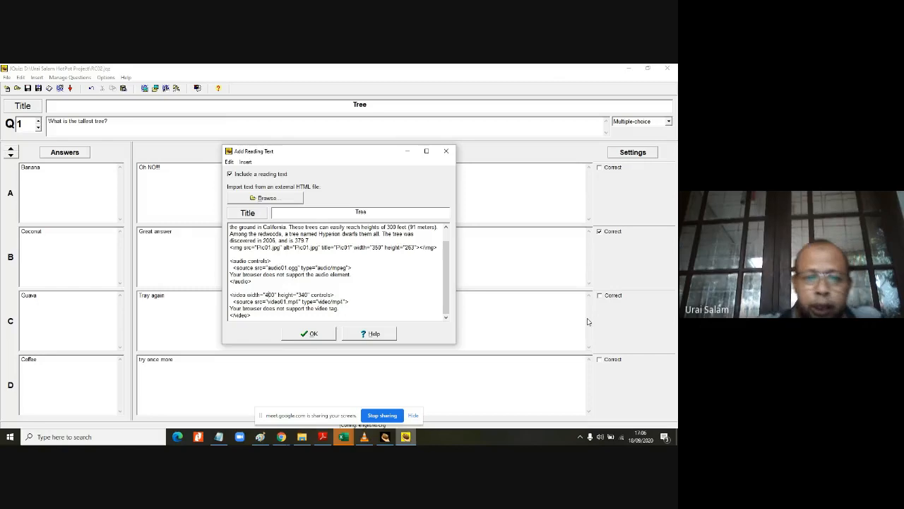
key("BackSpace")
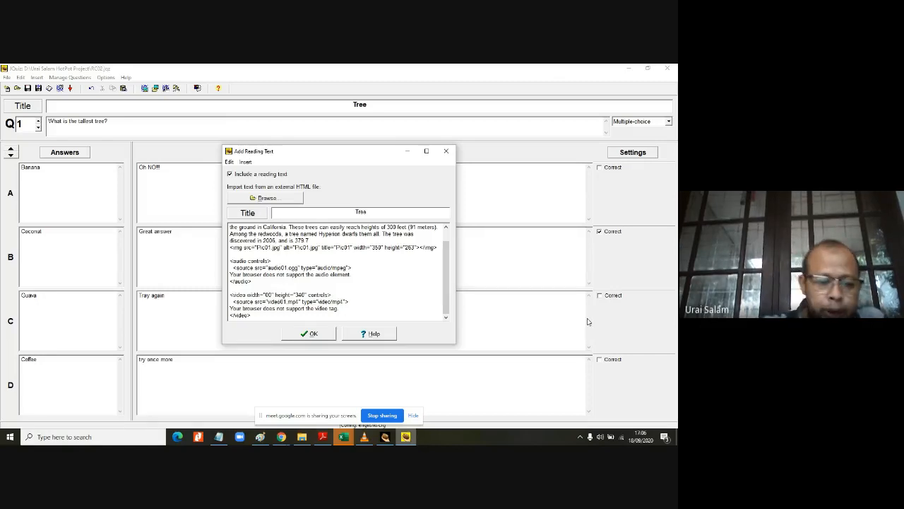
type("2")
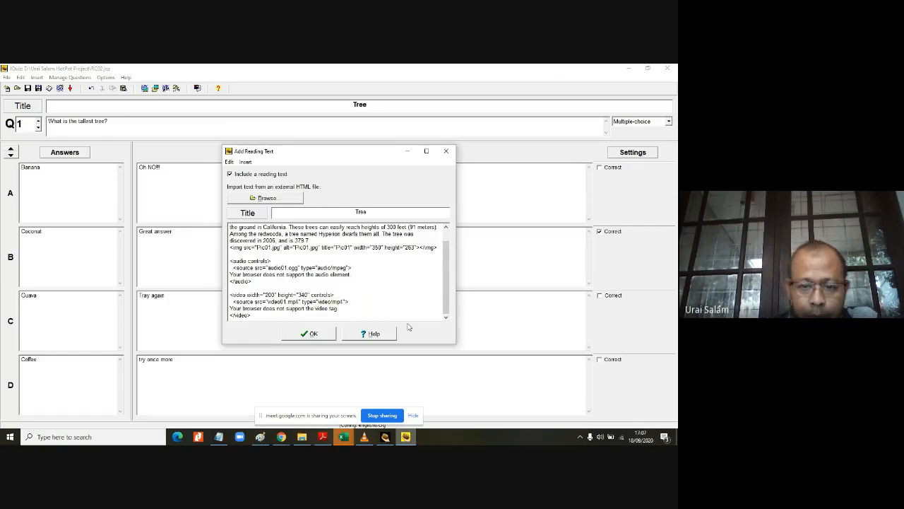
key("BackSpace")
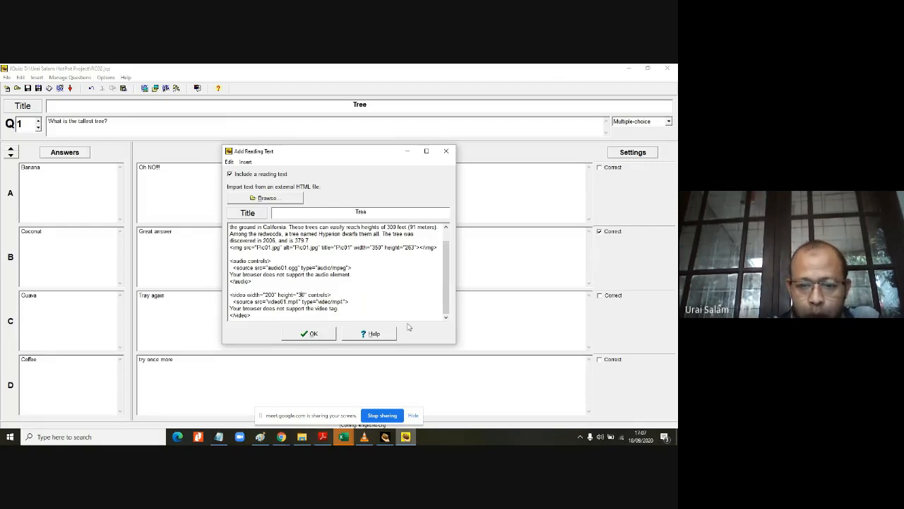
key("BackSpace")
type("17")
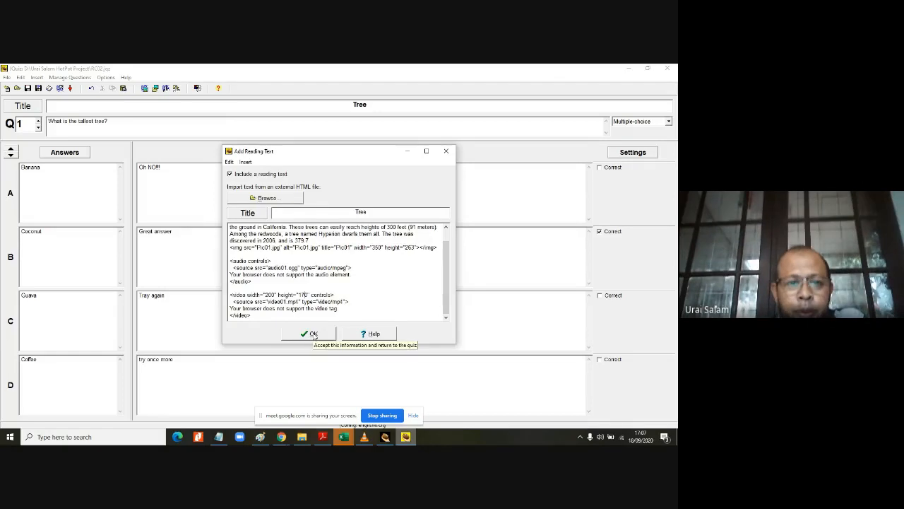
left_click(314, 334)
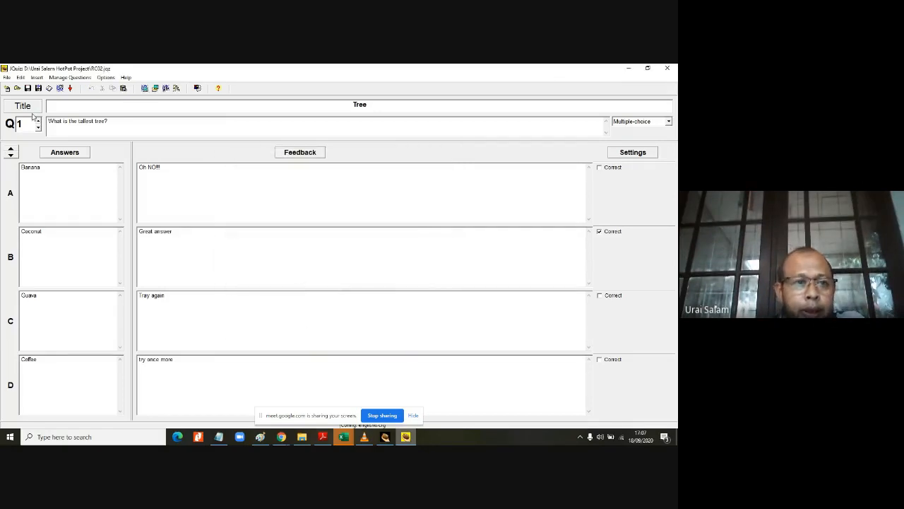
Step: Export the quiz again as the web page RC02, replacing the existing file, and view the exercise in the browser
left_click(60, 88)
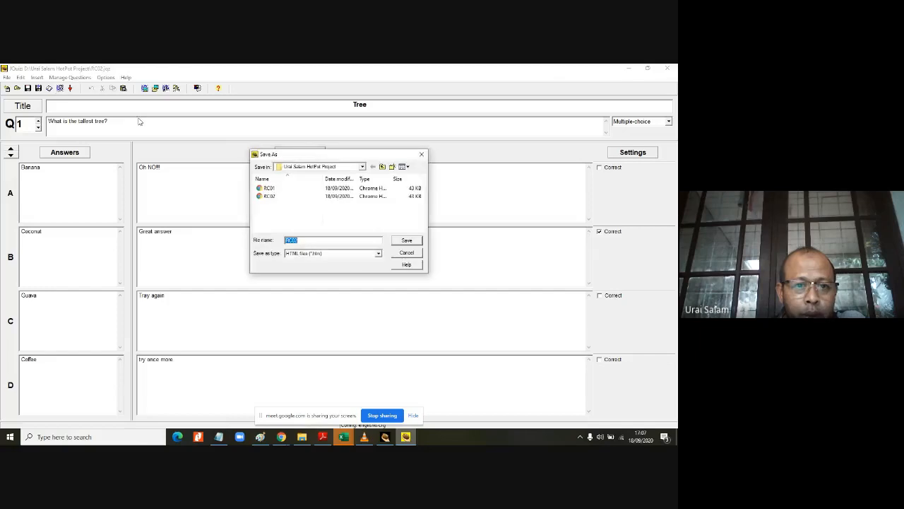
left_click(402, 241)
left_click(368, 256)
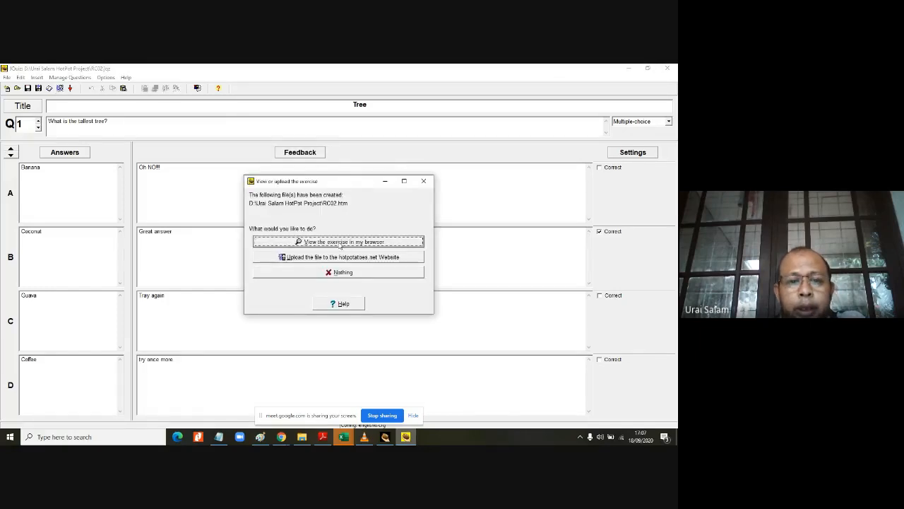
left_click(340, 243)
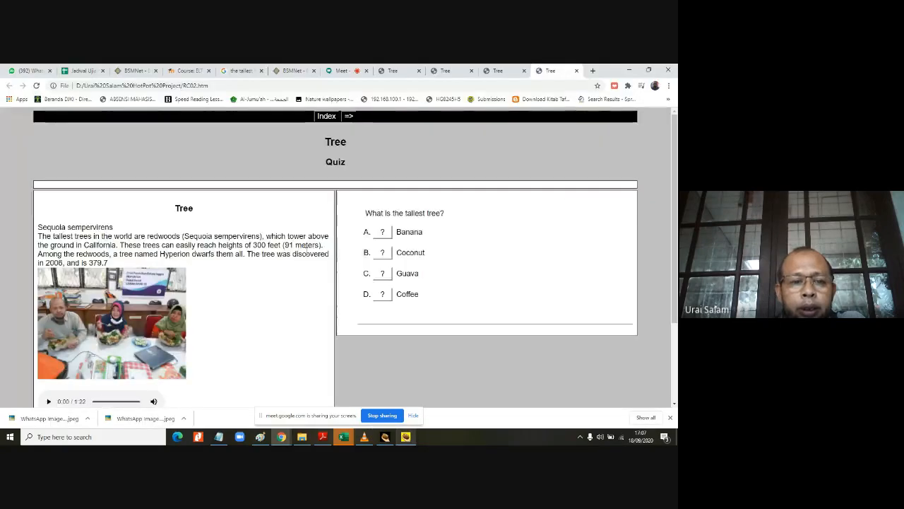
Step: Play and pause the video in the exercise's reading text, and review the text, picture, media players and question on the page
scroll(280, 246, "down", 3)
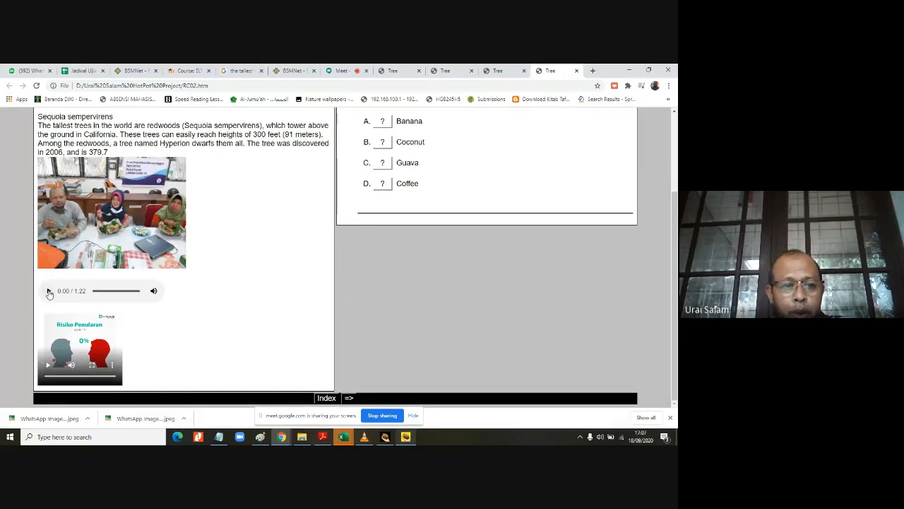
left_click(51, 368)
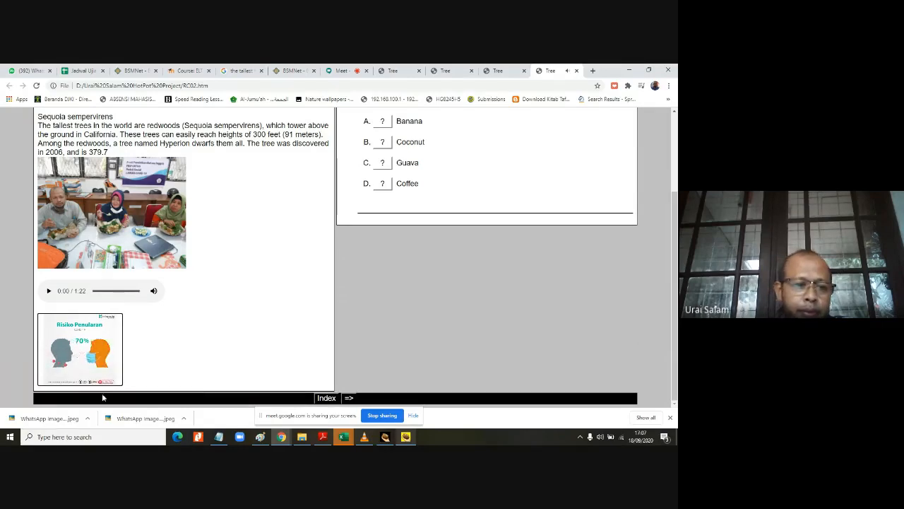
mouse_move(67, 371)
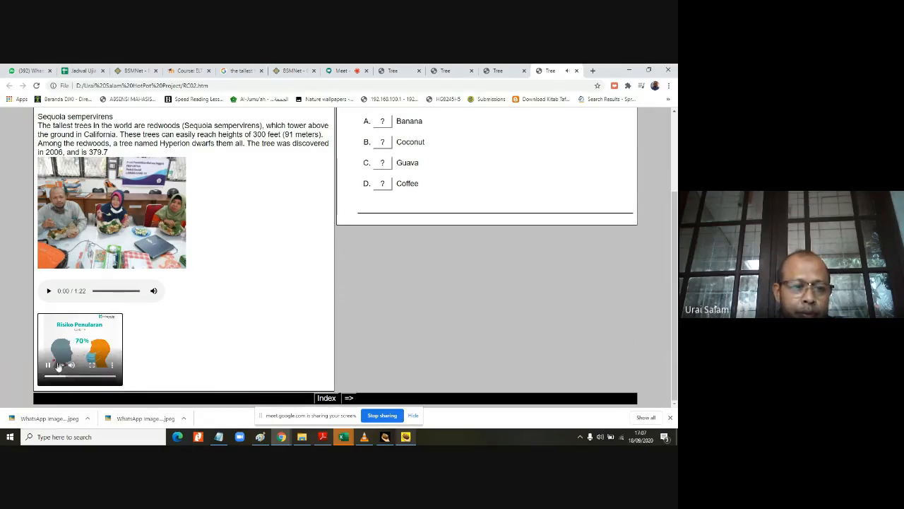
left_click(59, 366)
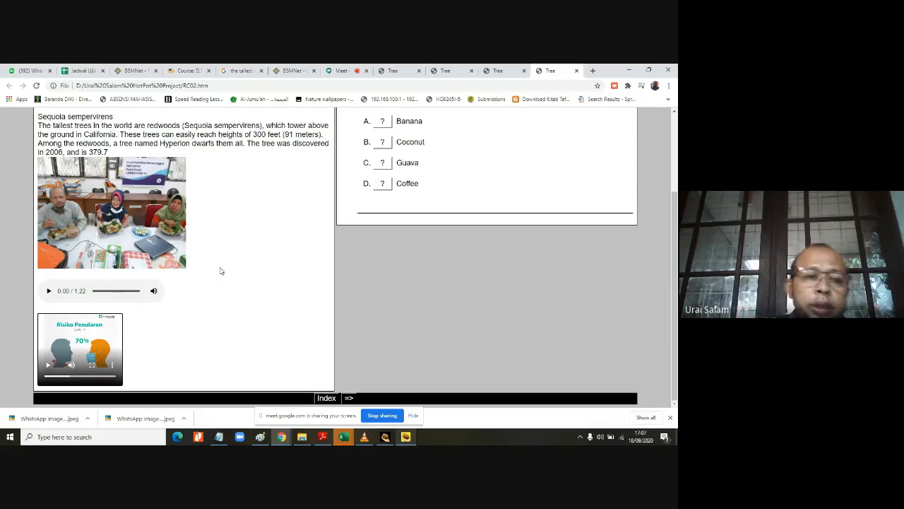
scroll(227, 271, "up", 1)
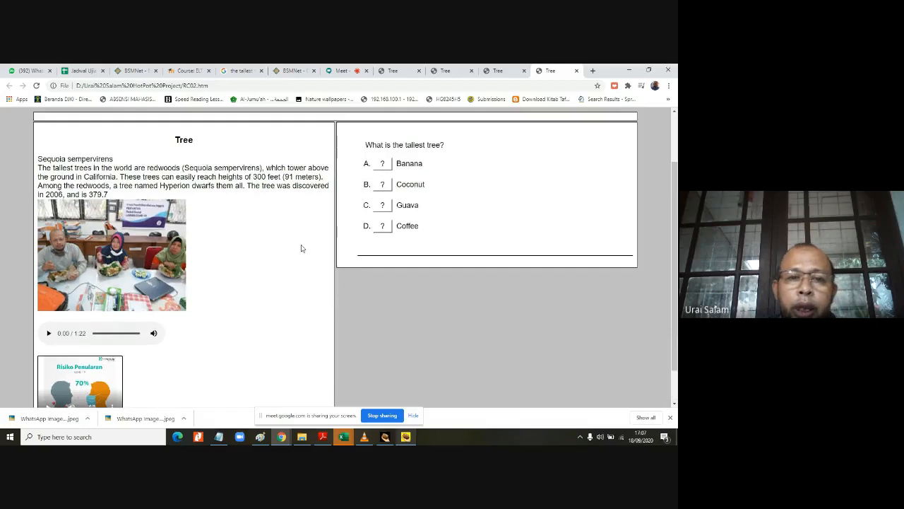
scroll(296, 196, "up", 1)
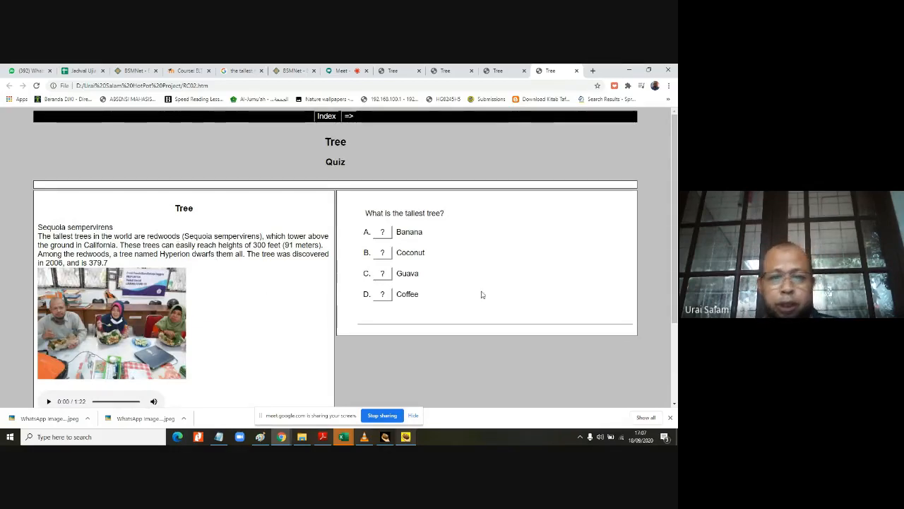
scroll(177, 314, "down", 2)
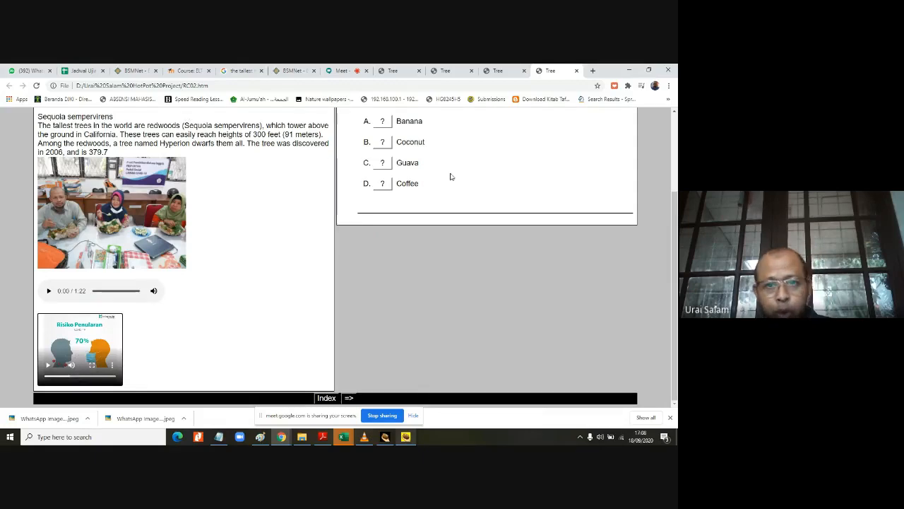
scroll(450, 176, "up", 2)
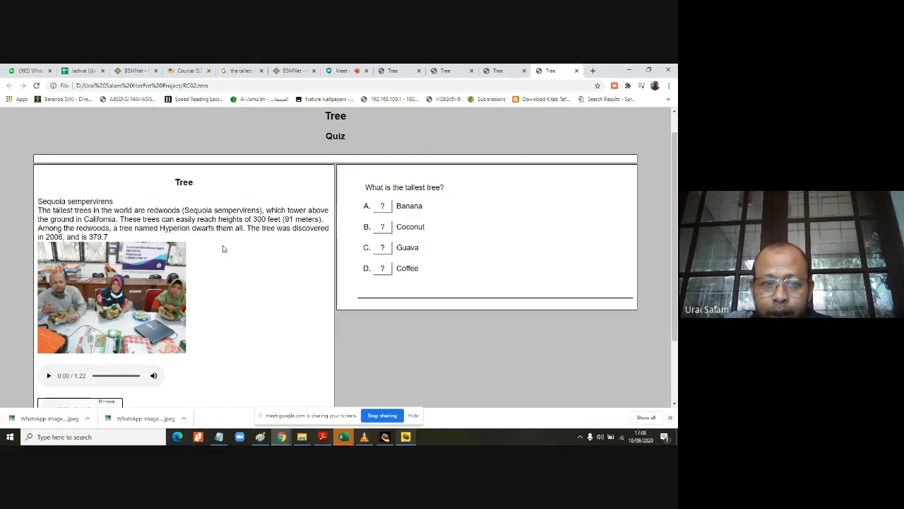
Step: In JQuiz, copy the audio controls block from the reading text and paste it after the question "What is the tallest tree?"
left_click(406, 437)
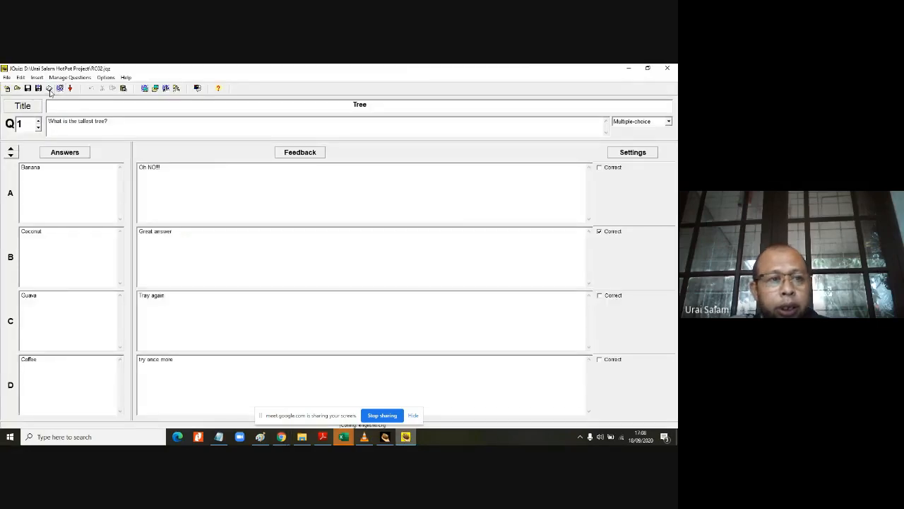
left_click(49, 89)
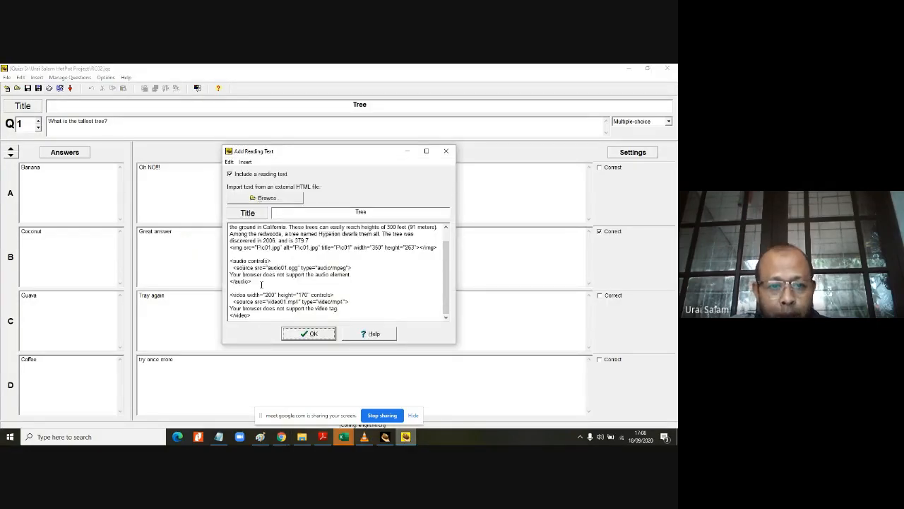
left_click_drag(257, 281, 230, 261)
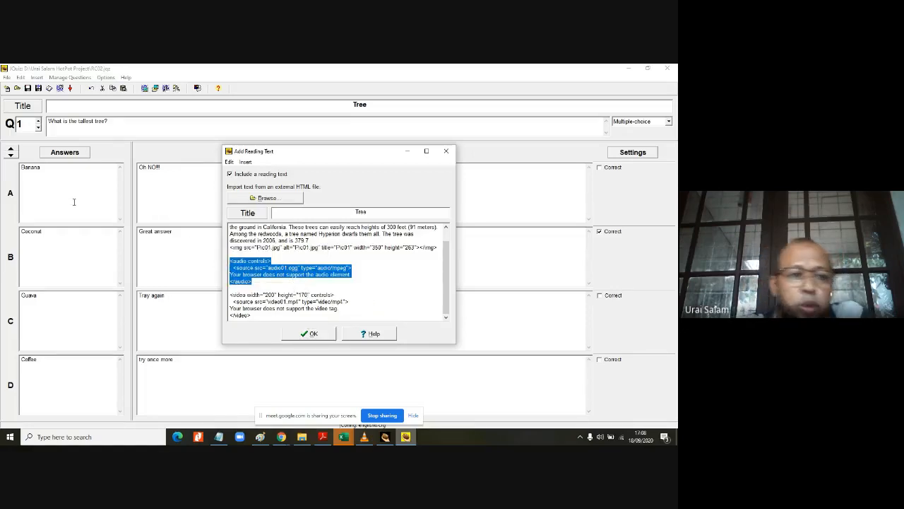
key("Escape")
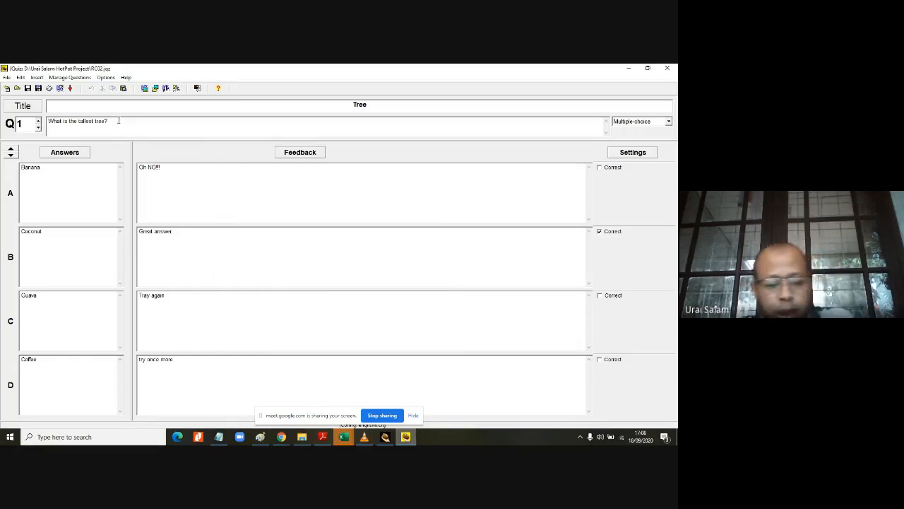
key("ctrl+v")
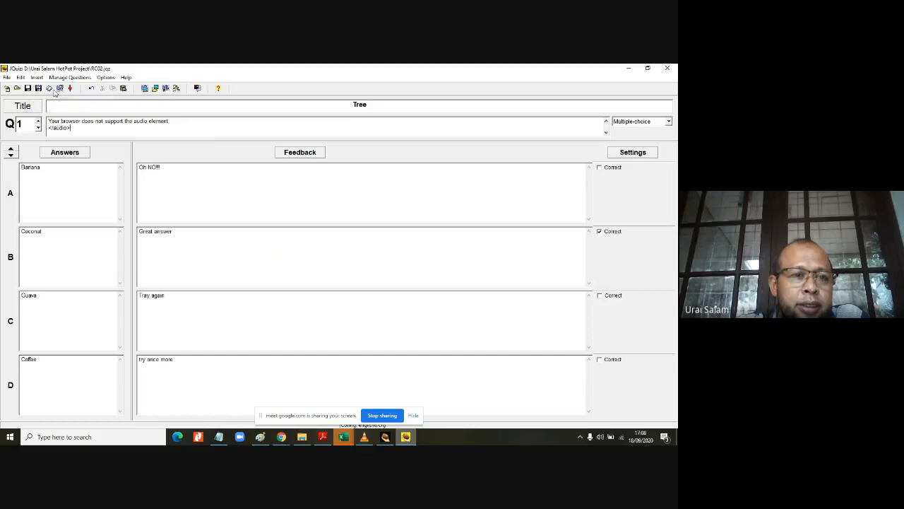
Step: Export the quiz with the question audio as the web page RC02, replacing the existing file, and view it in the browser
left_click(58, 89)
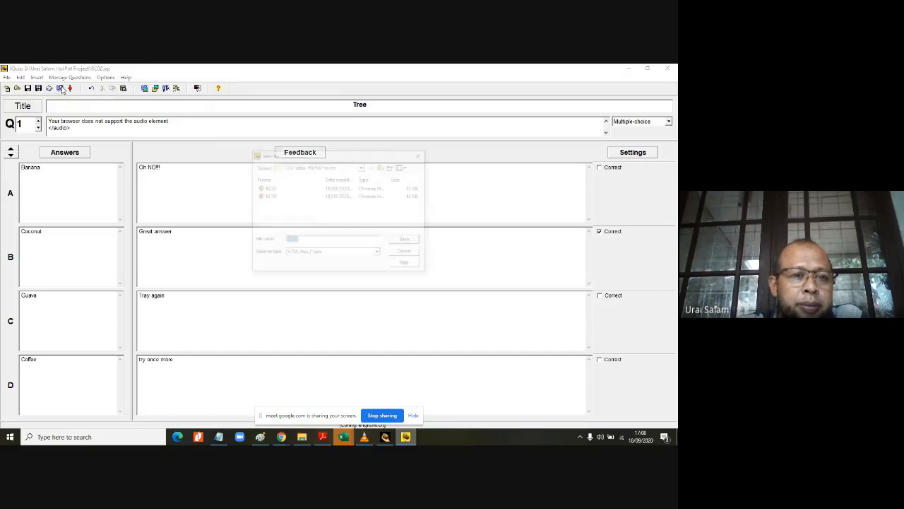
left_click(407, 240)
left_click(362, 252)
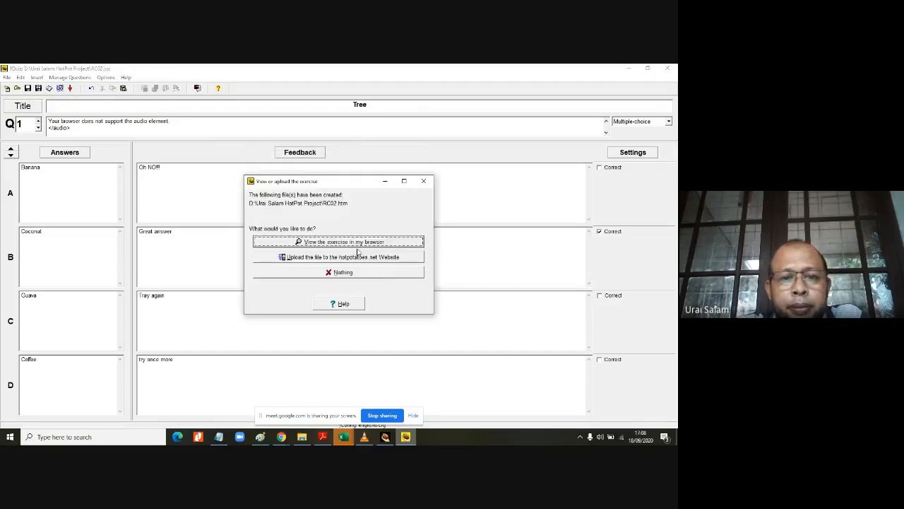
left_click(346, 241)
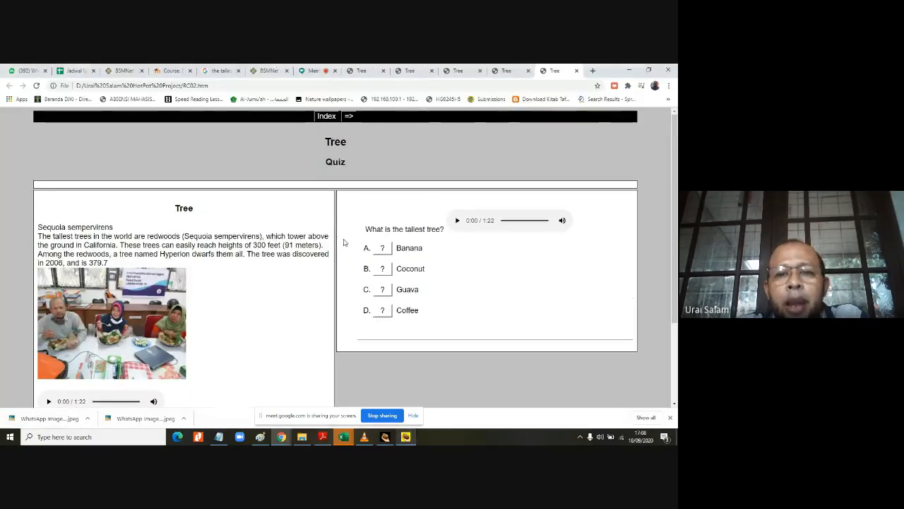
Step: Test the audio player beside the question by playing and pausing it, and stop sharing the screen in the meeting
left_click(457, 220)
left_click(457, 221)
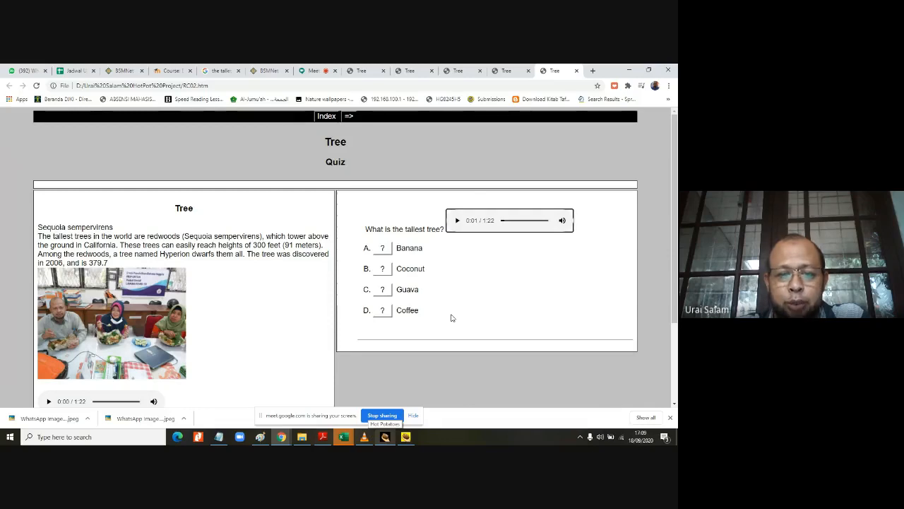
left_click(382, 416)
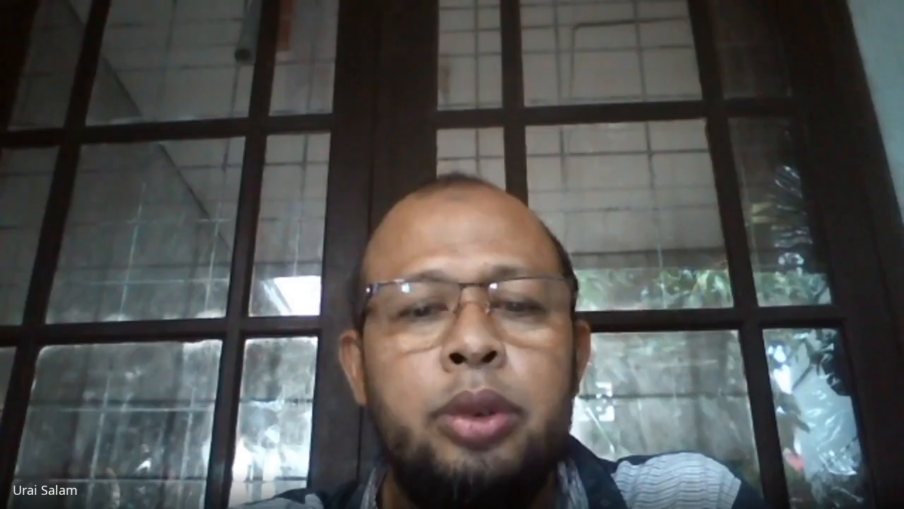